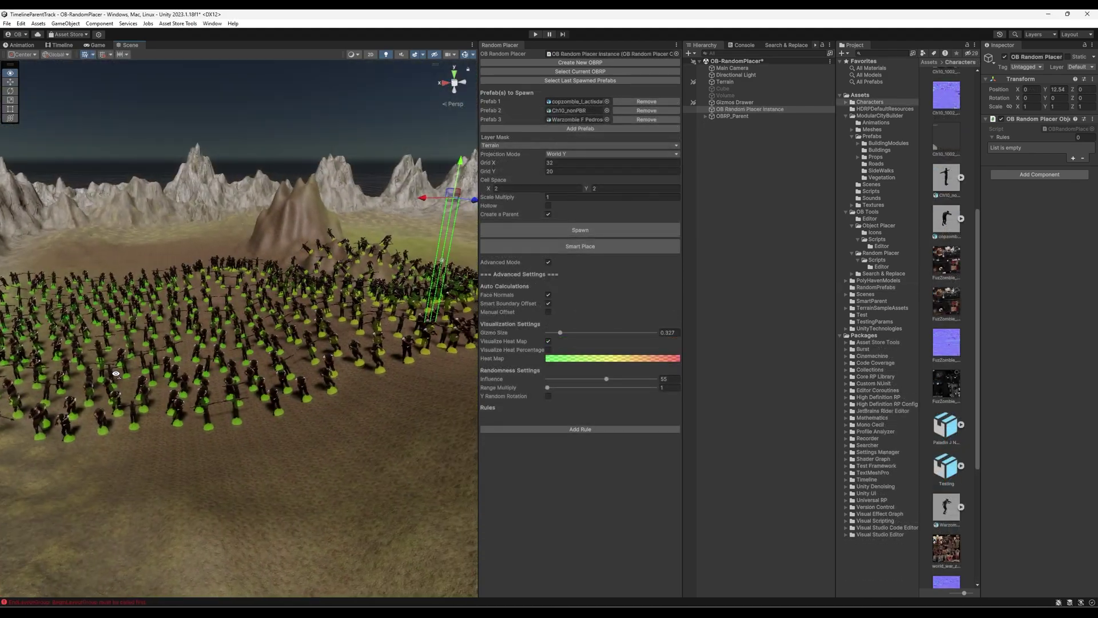
right_click_drag(153, 366, 158, 364)
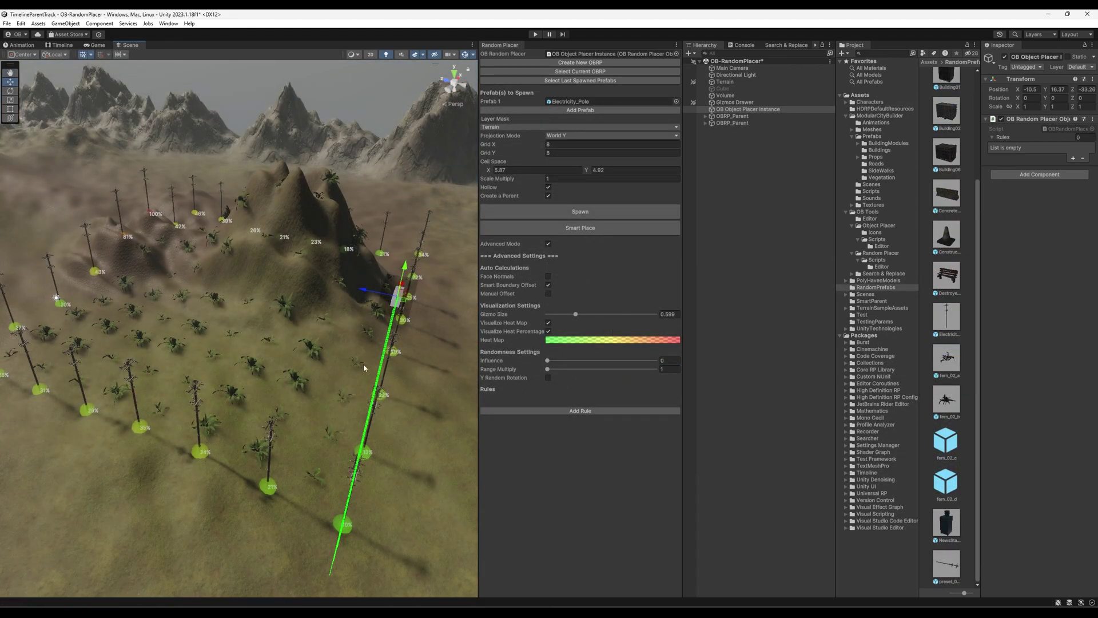
right_click_drag(363, 367, 335, 356)
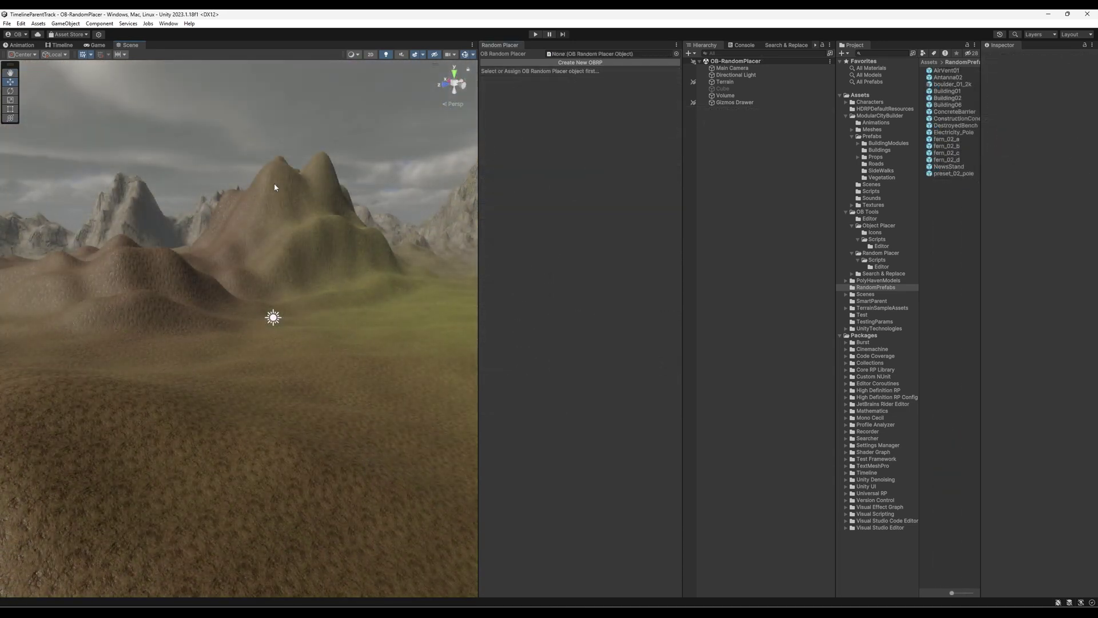
- Open the Random Placer tool and create a new OBRP object in the scene
left_click(177, 24)
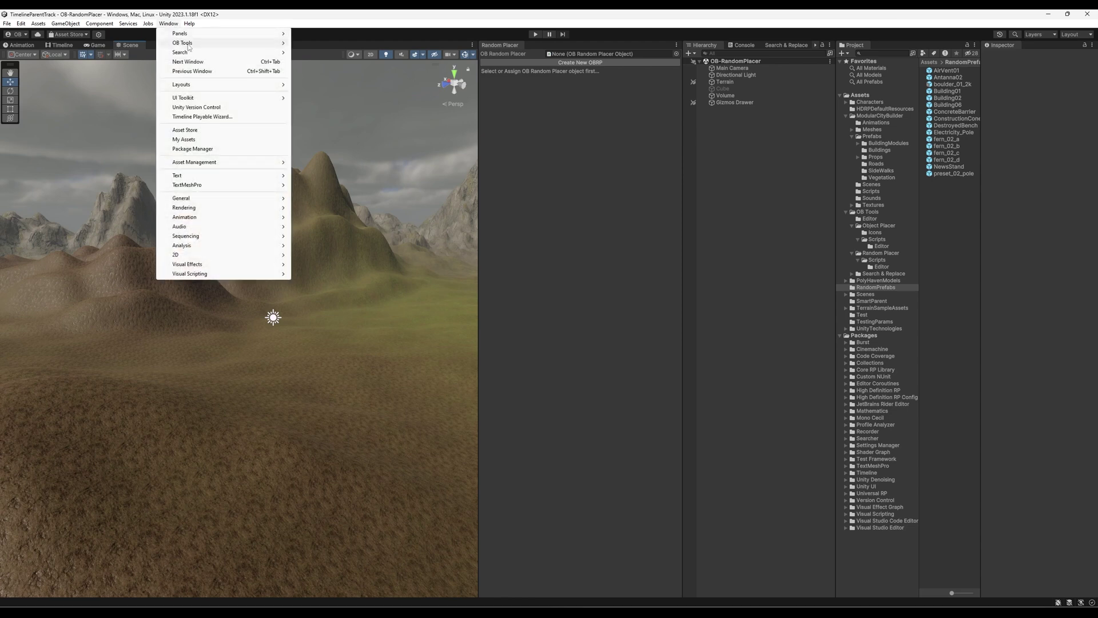
mouse_move(181, 45)
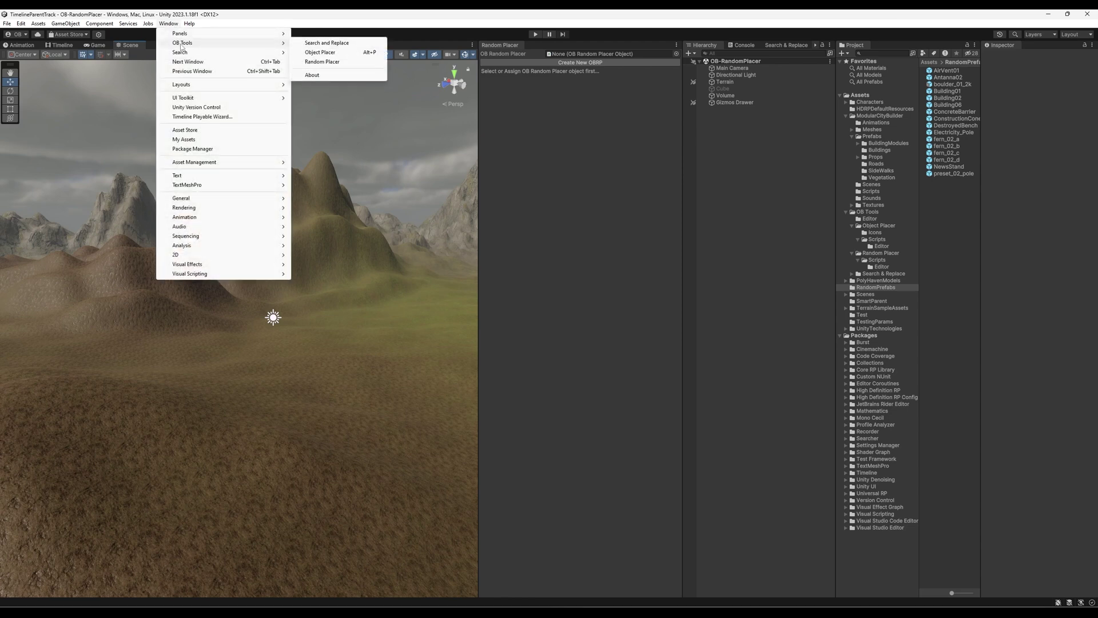
left_click(339, 63)
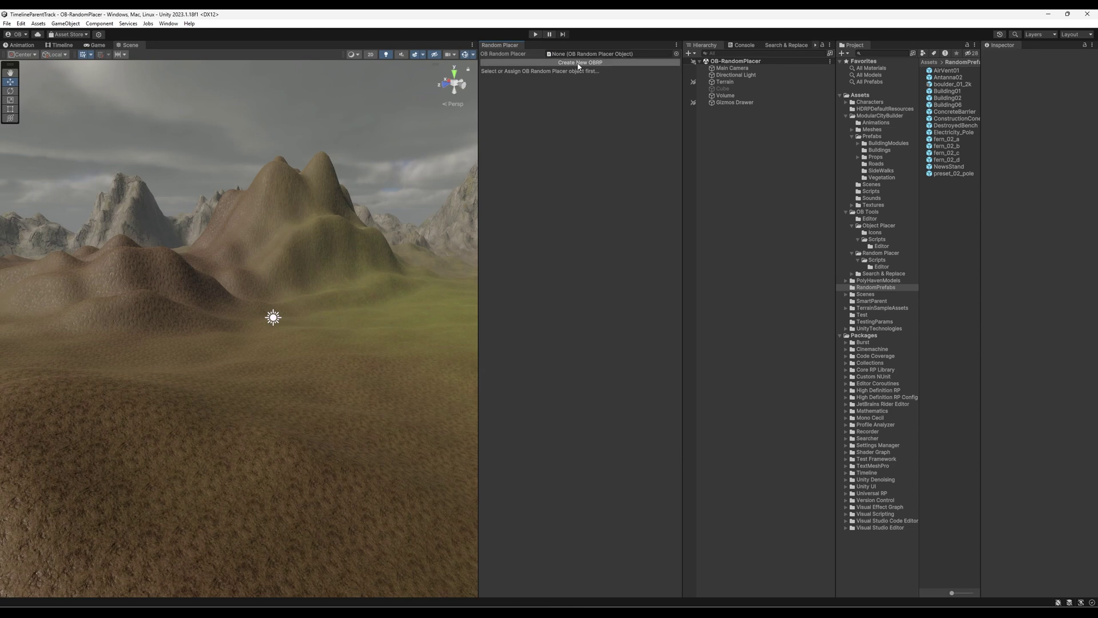
left_click(609, 63)
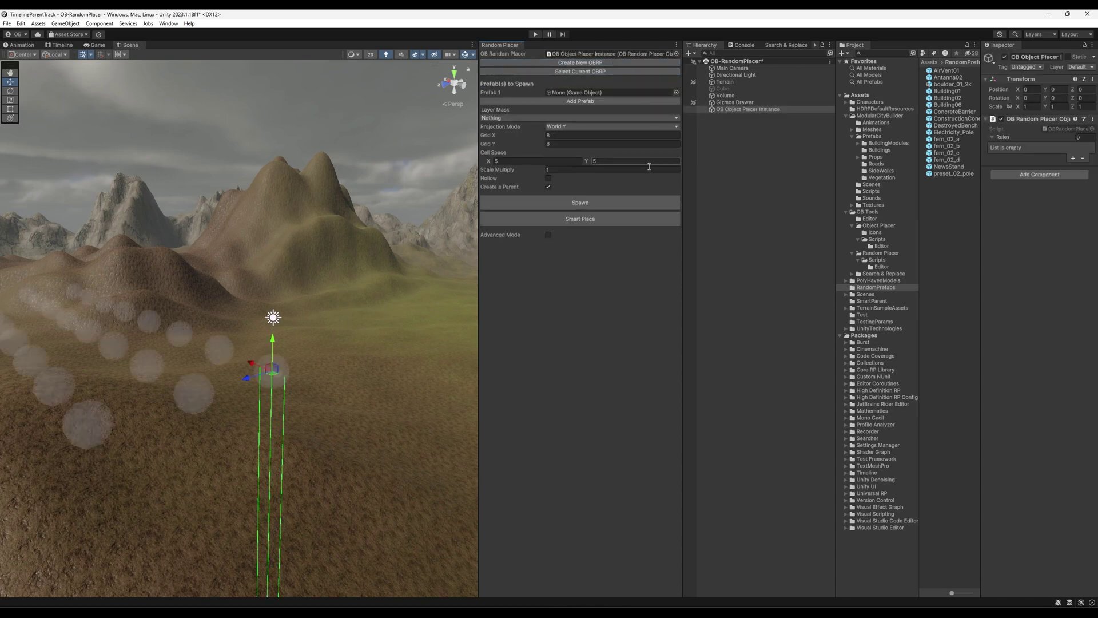
- Raise the new placer object above the terrain to a Y position of about 11.92
key("s")
right_click_drag(373, 212, 189, 268)
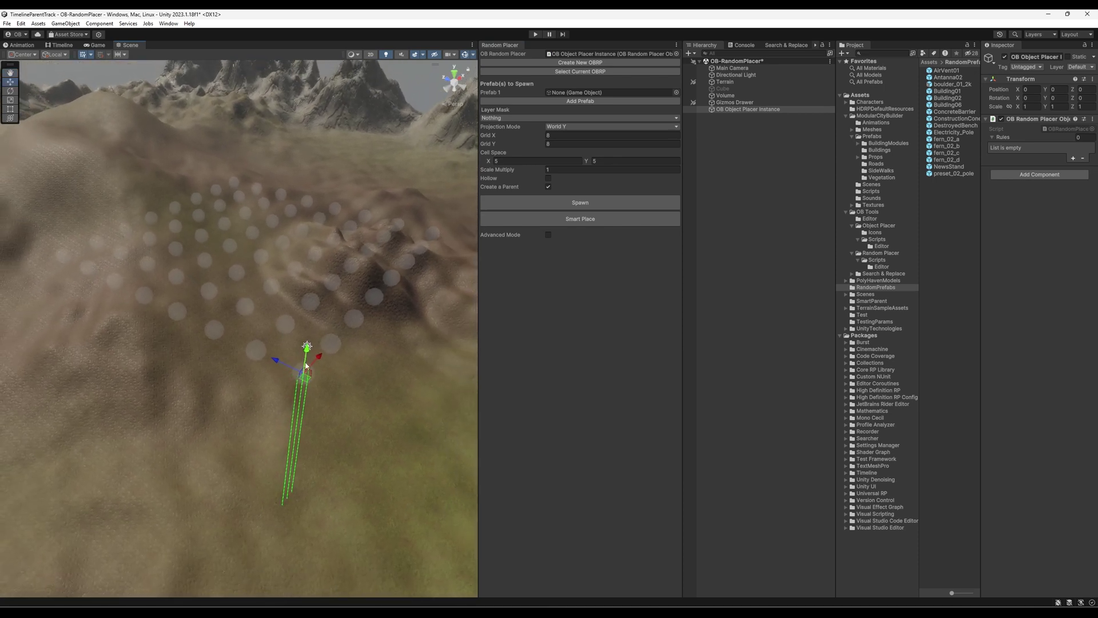
left_click_drag(308, 356, 316, 235)
right_click_drag(316, 236, 356, 239)
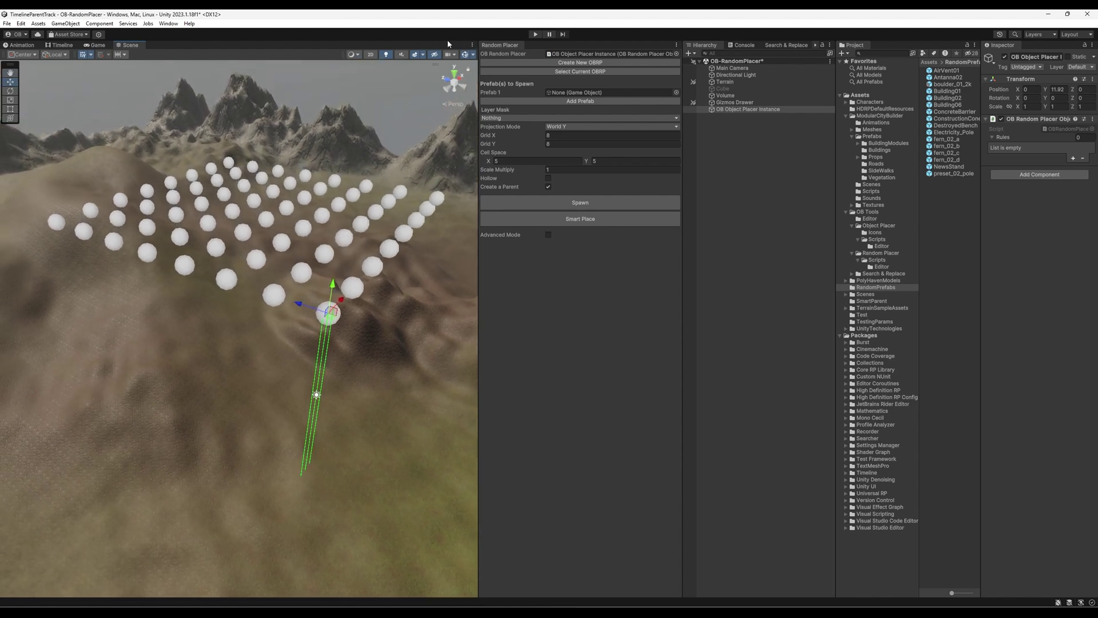
right_click_drag(309, 187, 262, 228)
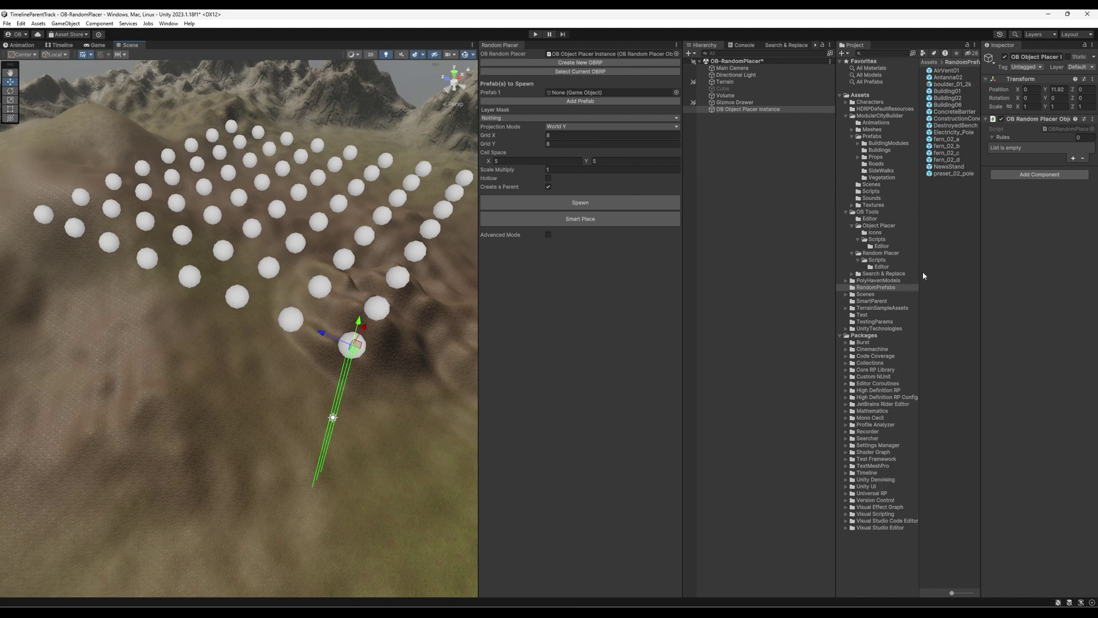
- Assign the AirVent01 prefab as Prefab 1 and set the placer's layer mask to Everything
scroll(951, 478, "up", 3, "ctrl")
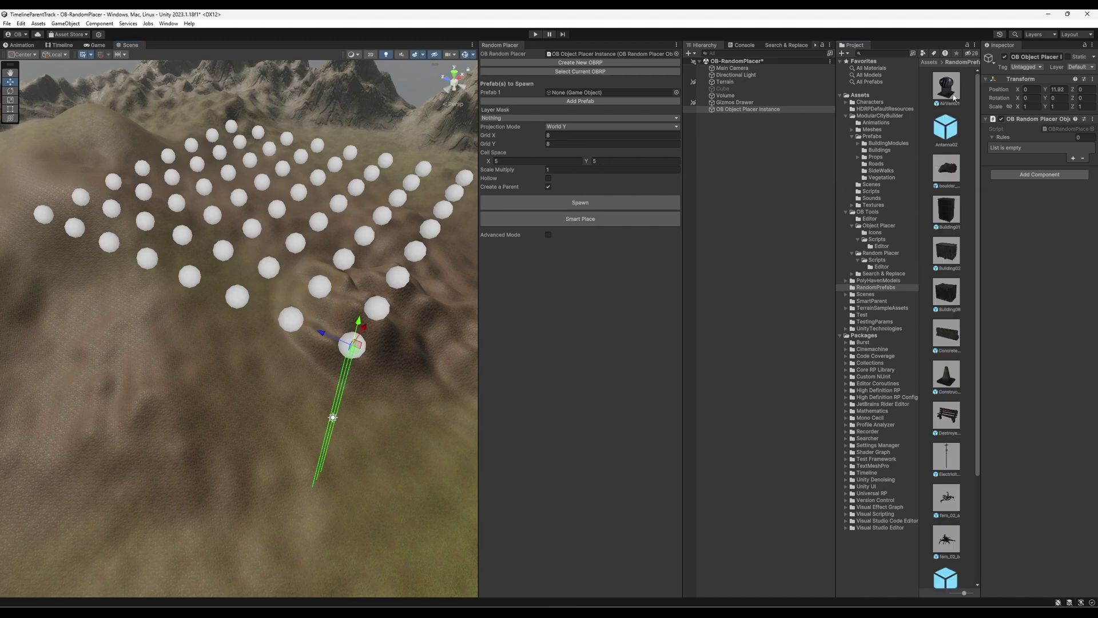
left_click_drag(951, 89, 571, 92)
left_click(506, 118)
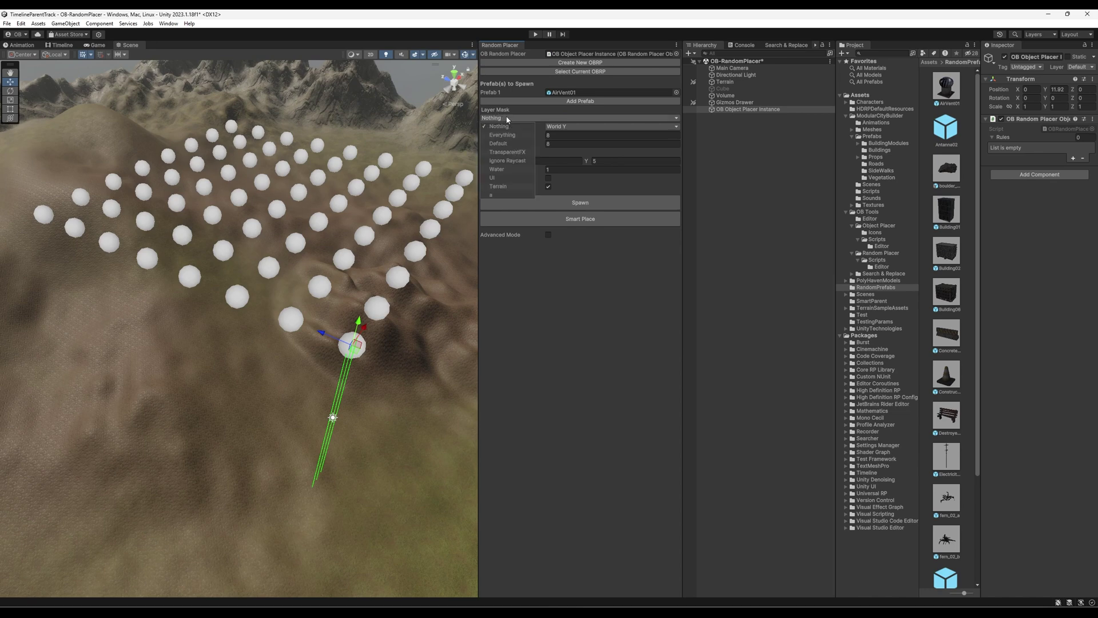
left_click(511, 136)
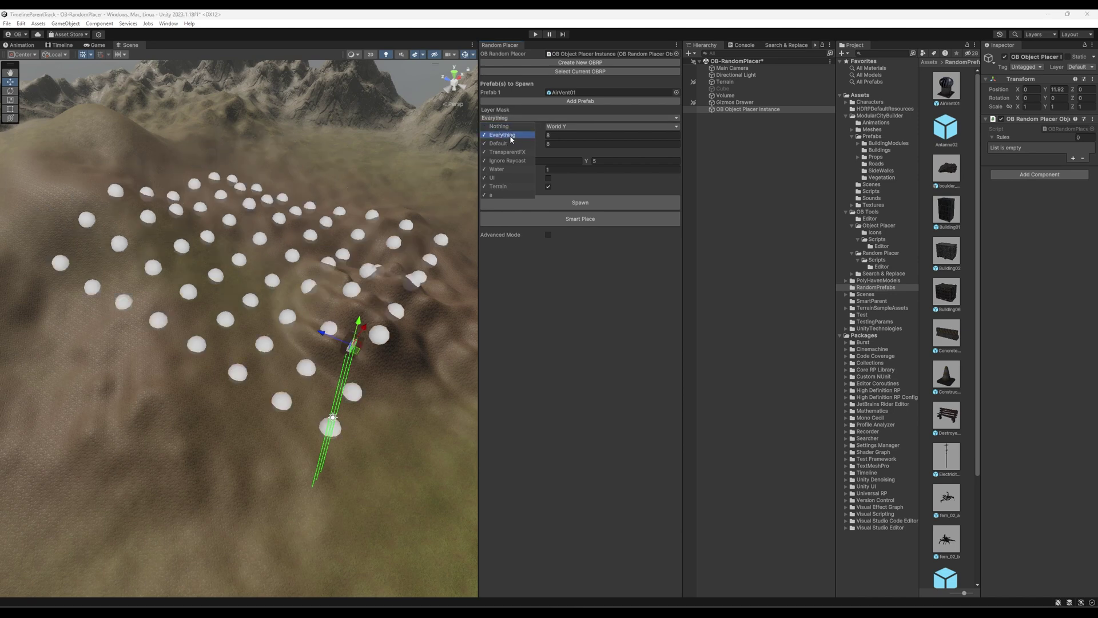
- Move the placer to about X 2.23, Z -4 and spawn the AirVent01 prefabs across the terrain
left_click_drag(356, 351, 466, 289)
left_click(580, 202)
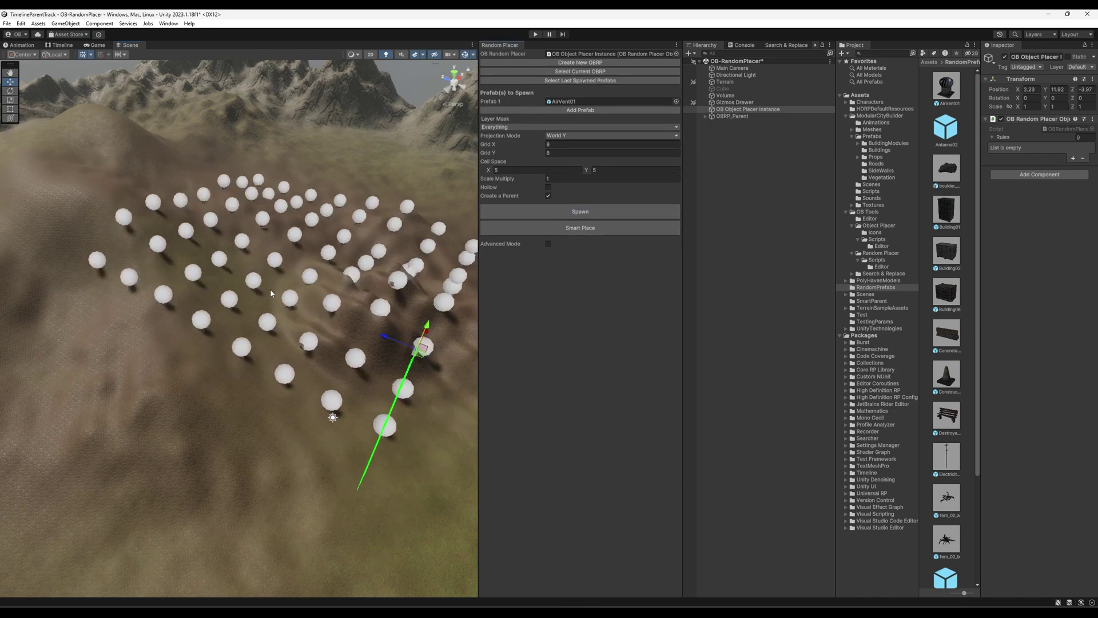
left_click_drag(270, 289, 256, 263, "alt")
right_click_drag(256, 263, 320, 263)
- Undo the AirVent01 spawn and redo it
key("ctrl+z")
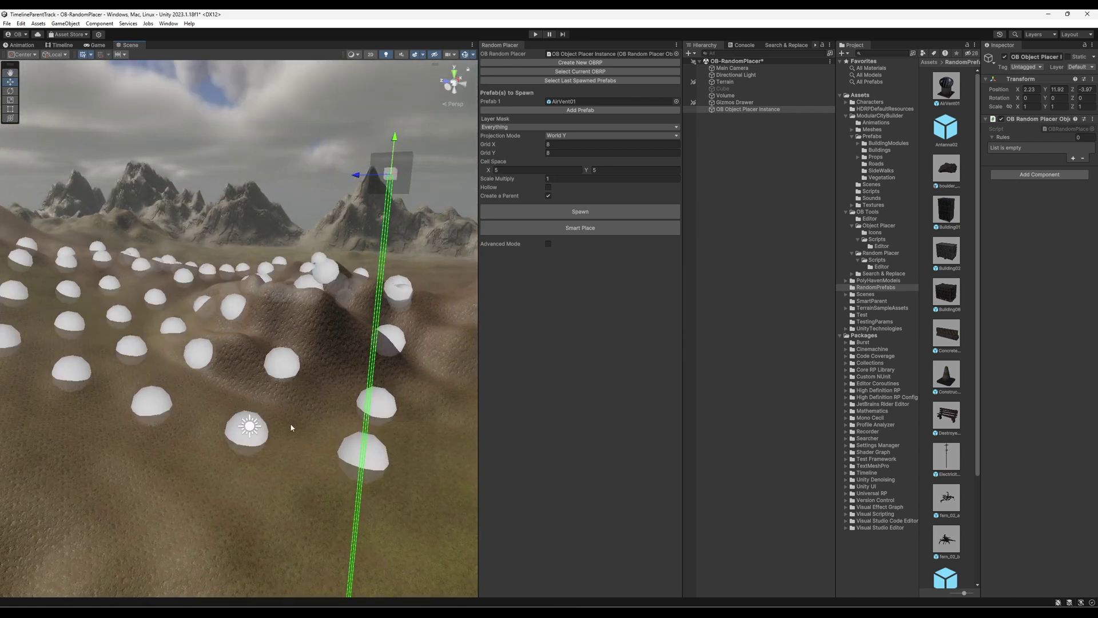
key("ctrl+y")
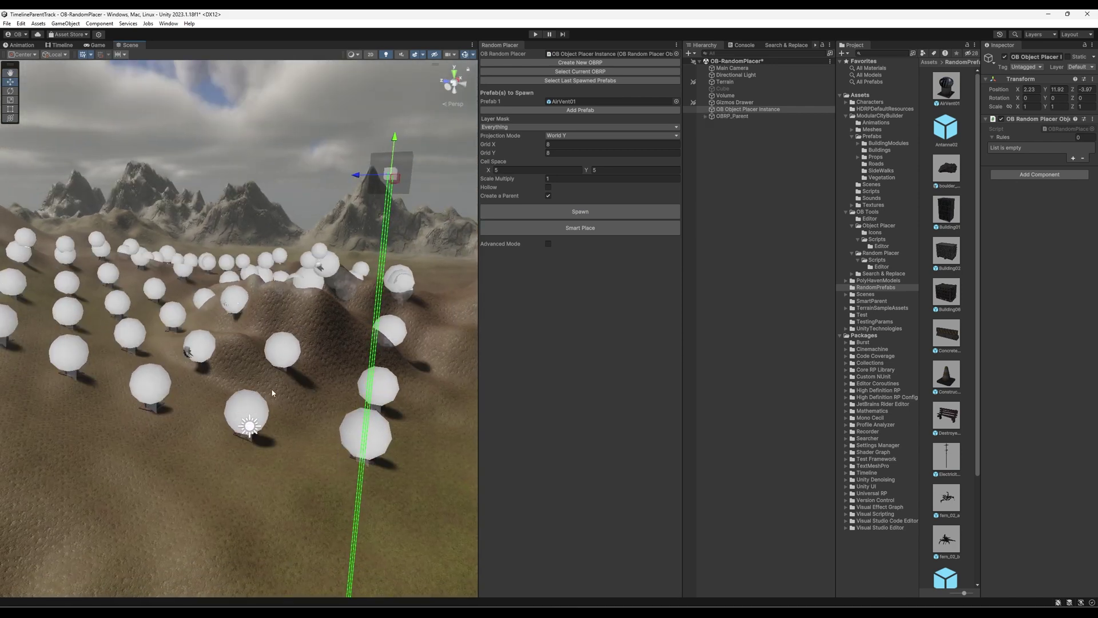
left_click(520, 127)
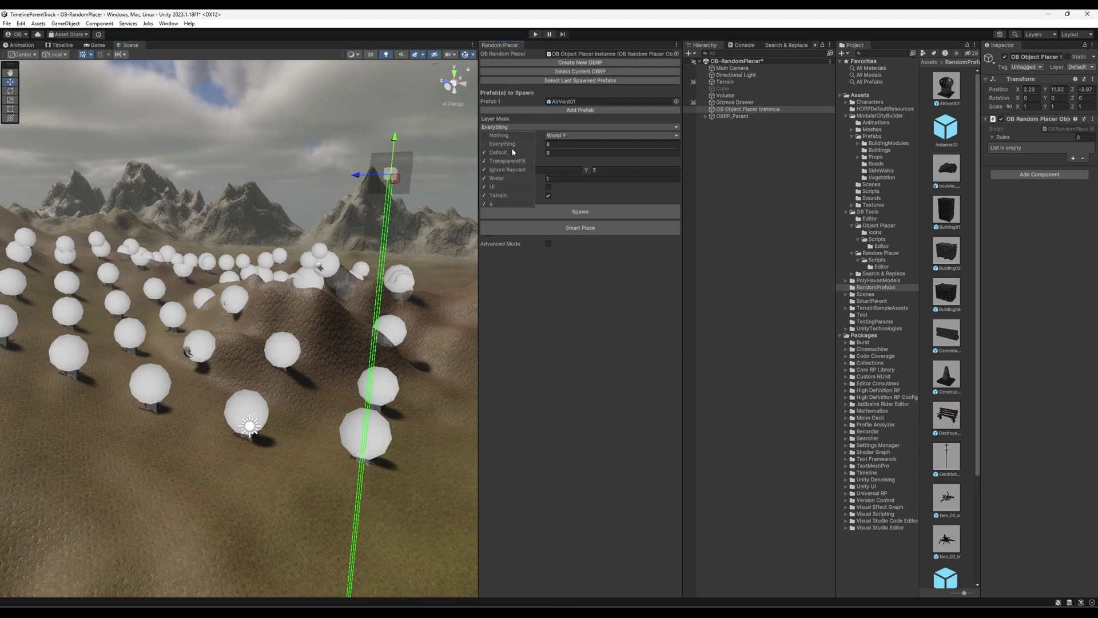
key("Escape")
- Add a 3D cube above the terrain and flatten it into a platform scaled about 13.38 × 0.13 × 13.38
right_click(752, 154)
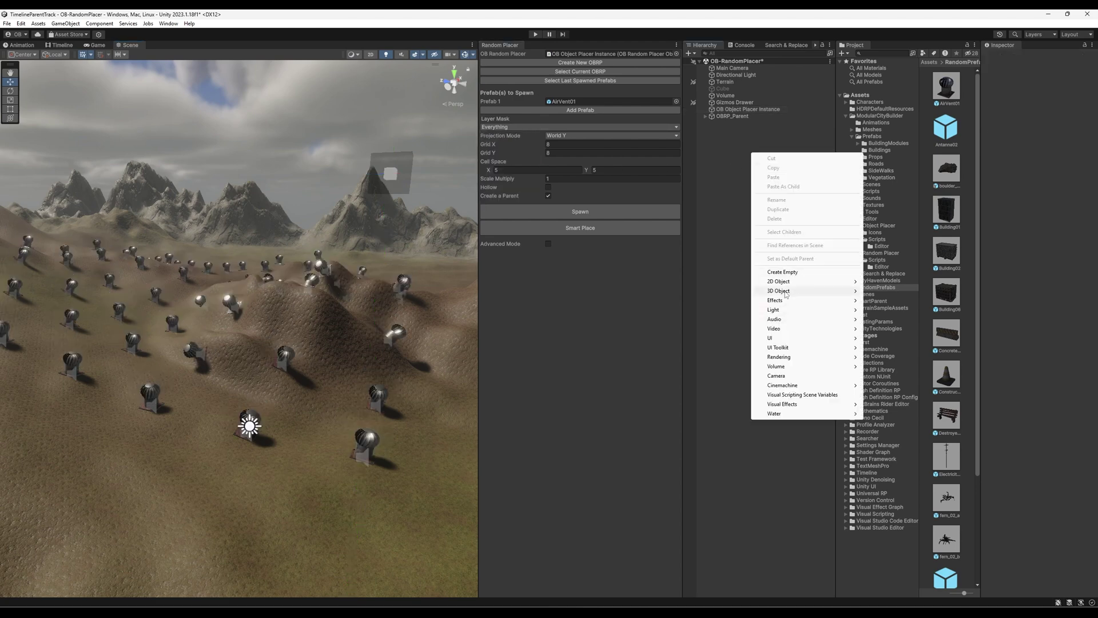
mouse_move(789, 290)
left_click(881, 291)
left_click(745, 161)
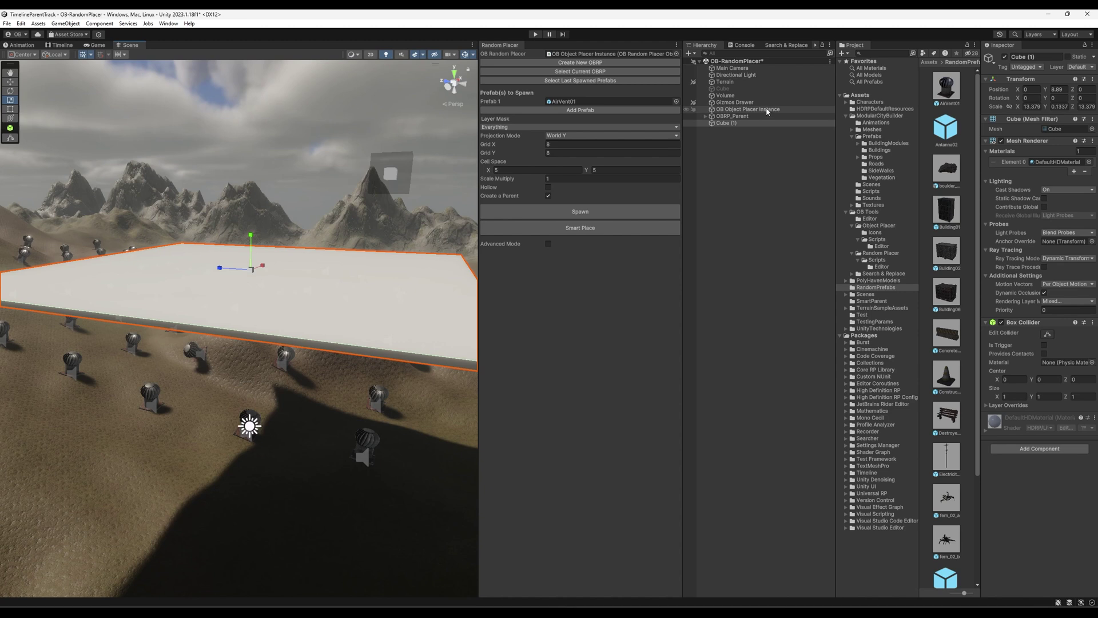
- Select the current OBRP object and move its grid so the spawn points cover the cube platform
left_click(597, 75)
right_click_drag(229, 292, 340, 358)
left_click_drag(340, 359, 317, 299, "alt")
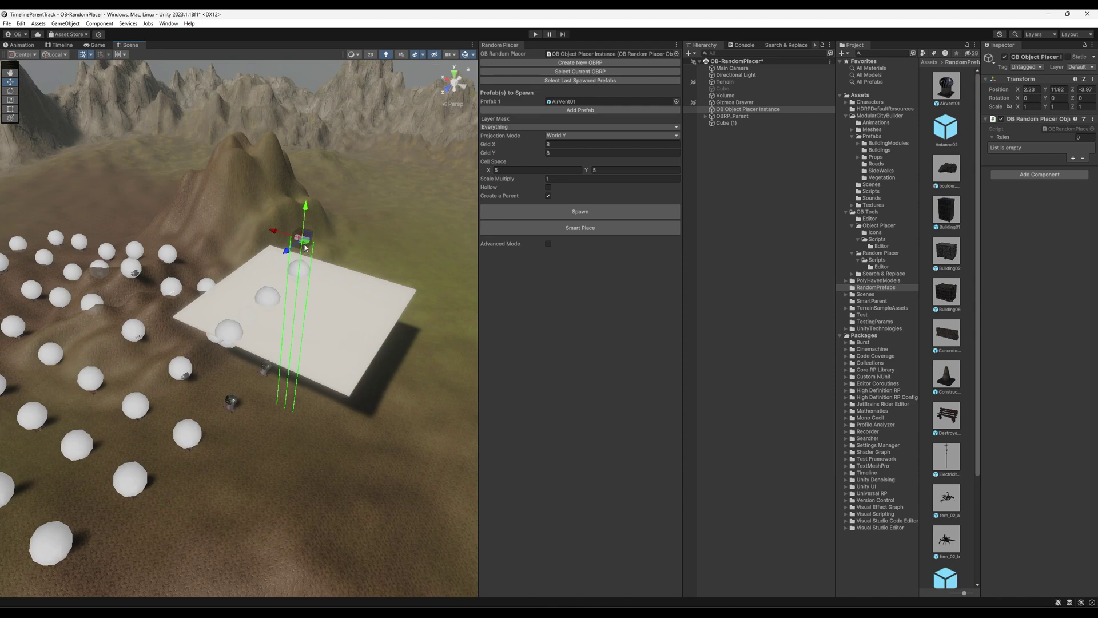
left_click_drag(305, 247, 415, 245)
- Clear the placer's layer mask and restrict it to the Terrain layer only
left_click(513, 126)
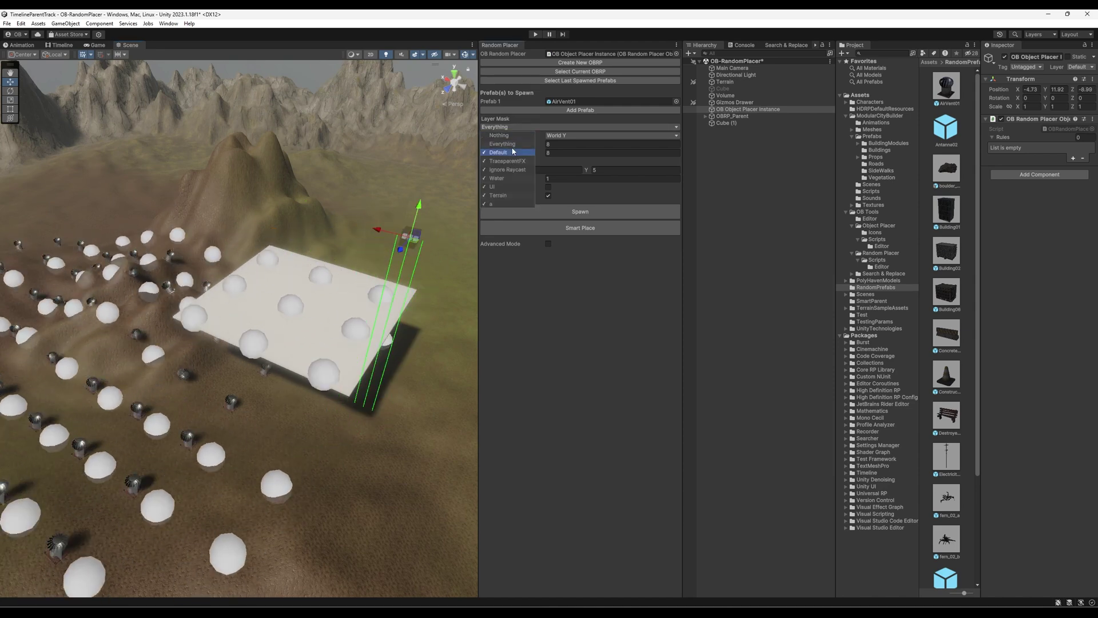
left_click(507, 136)
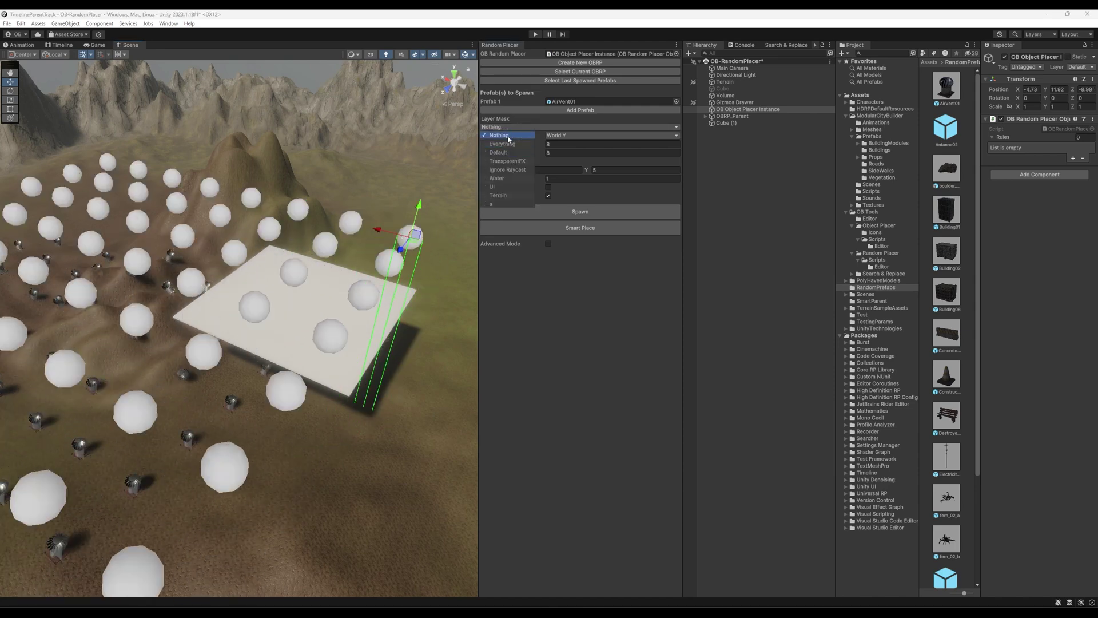
left_click(503, 199)
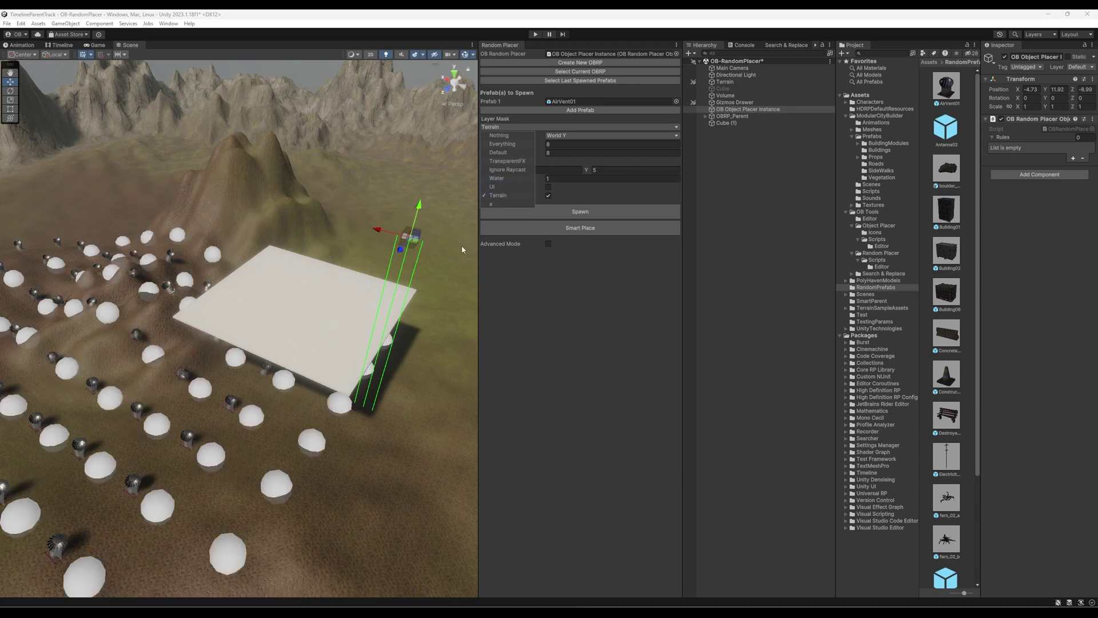
- Move the placer away from the platform and delete the cube and the spawned OBRP_Parent group
right_click_drag(292, 187, 327, 207)
left_click_drag(329, 204, 292, 163)
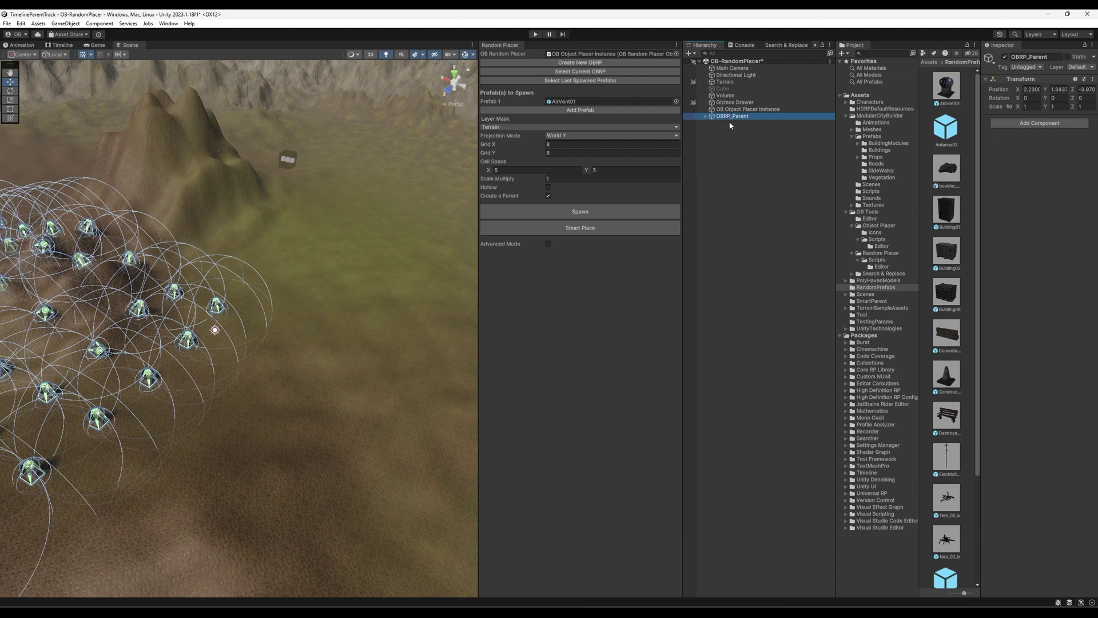
key("Delete")
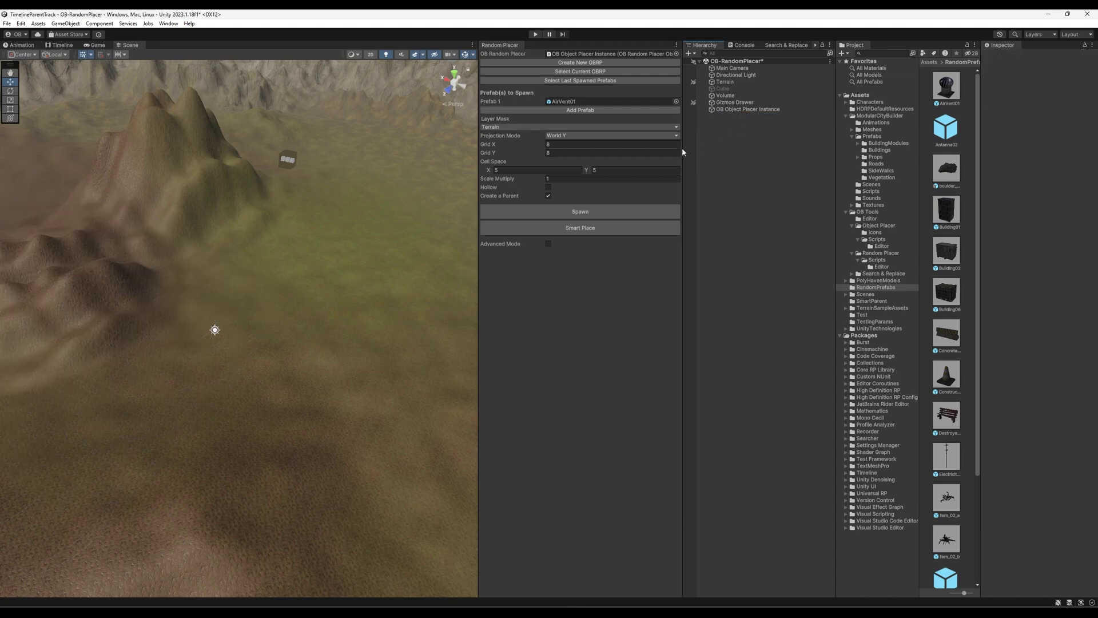
- Replace Prefab 1 of the placer with the fern_02_a prefab
right_click_drag(277, 228, 285, 203)
key("w")
scroll(962, 384, "down", 4)
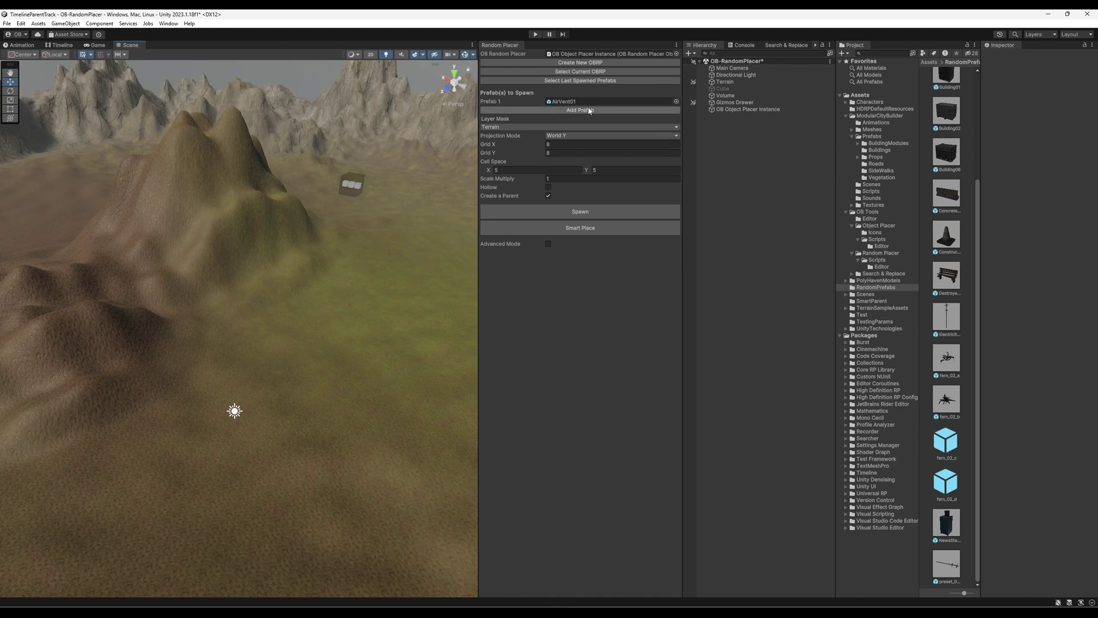
left_click_drag(946, 357, 613, 104)
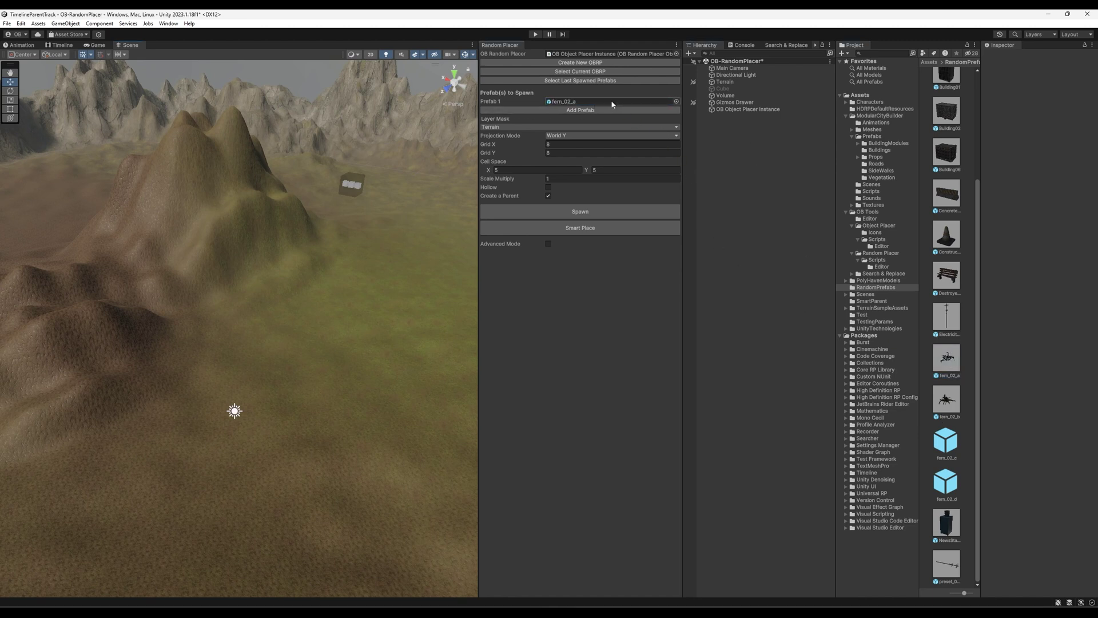
- Select the placer object and move it to about X 4.86, Z -21.84 beside the mountain
double_click(743, 109)
key("e")
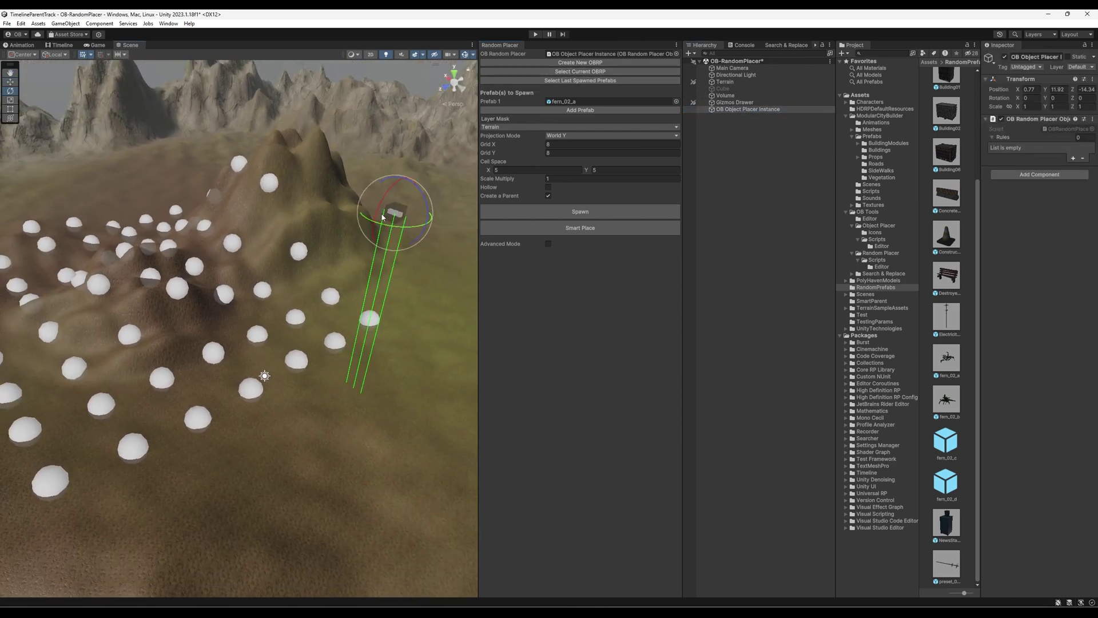
key("w")
left_click_drag(383, 218, 392, 187)
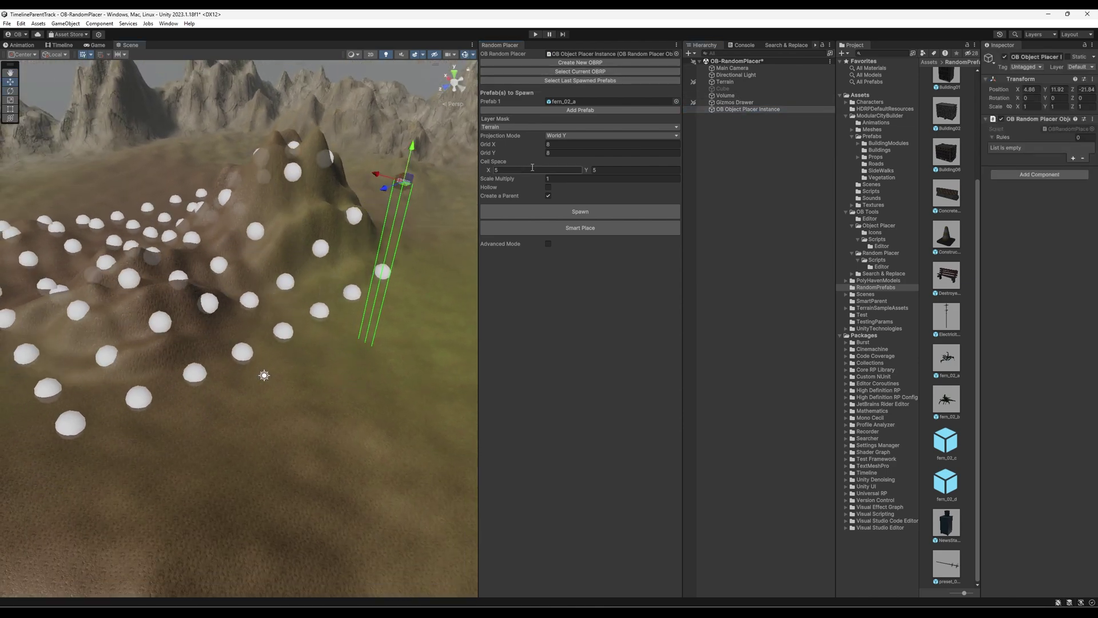
- Set the placer's cell space to about 7.17 on X and Y, with Grid X at 15 and Grid Y at 4
left_click_drag(488, 173, 604, 171)
left_click_drag(282, 238, 150, 177, "alt")
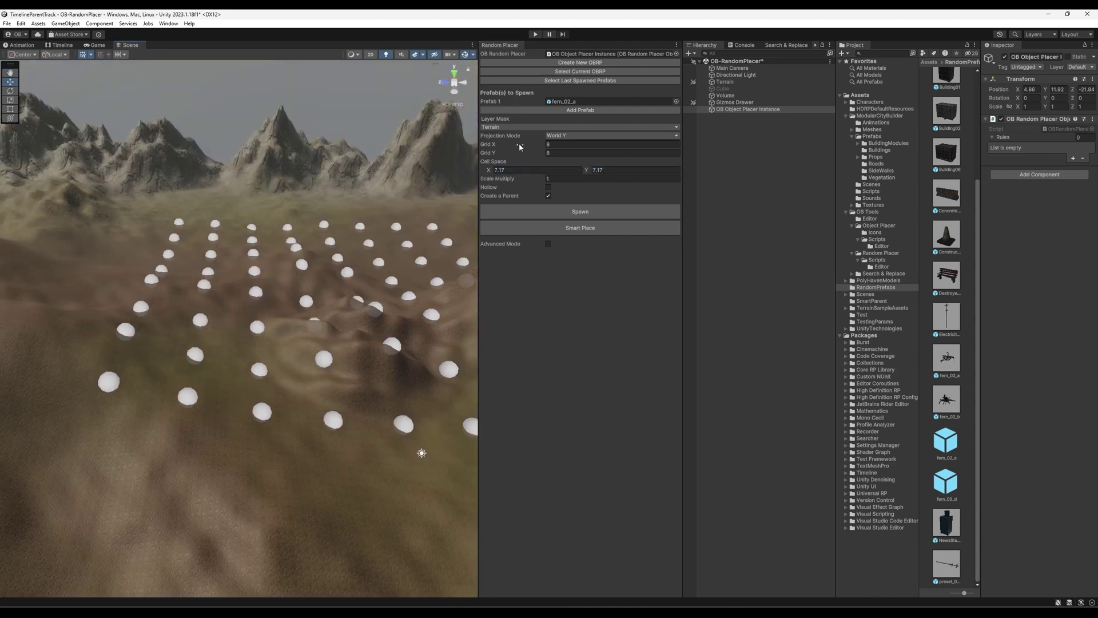
left_click_drag(519, 144, 539, 155)
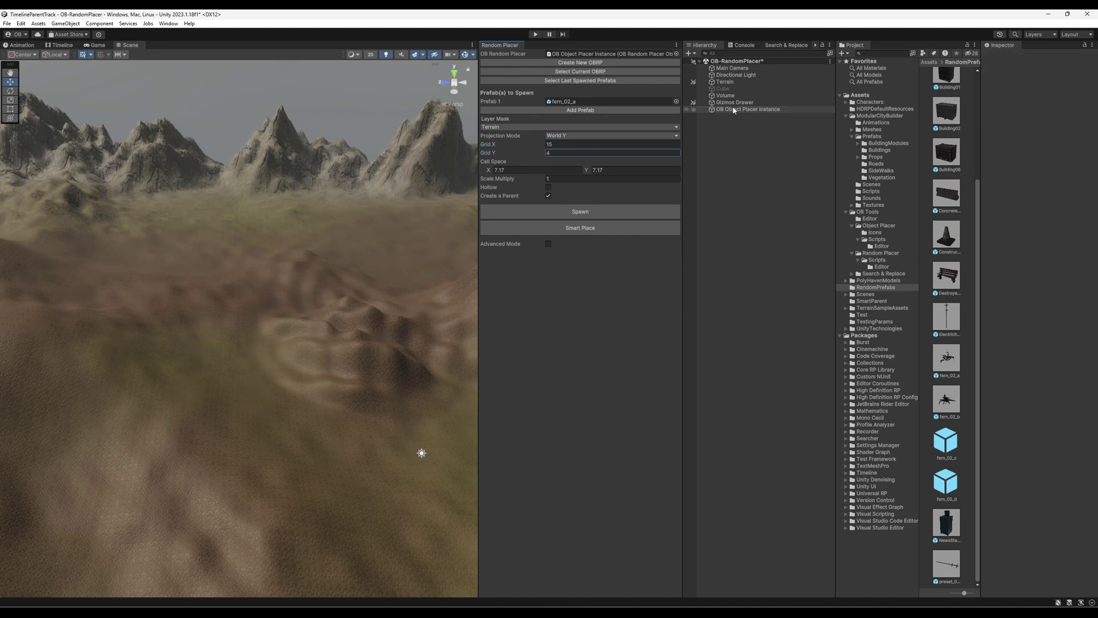
- Reselect the placer object and set both Grid X and Grid Y to 8
double_click(734, 111)
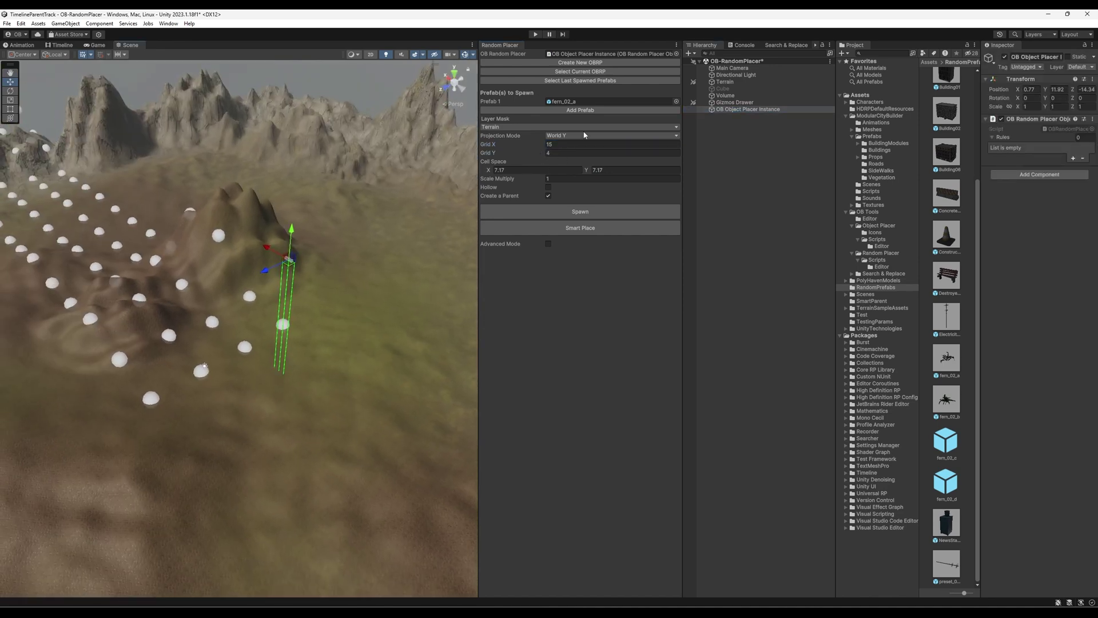
type("8")
key("Tab")
type("8")
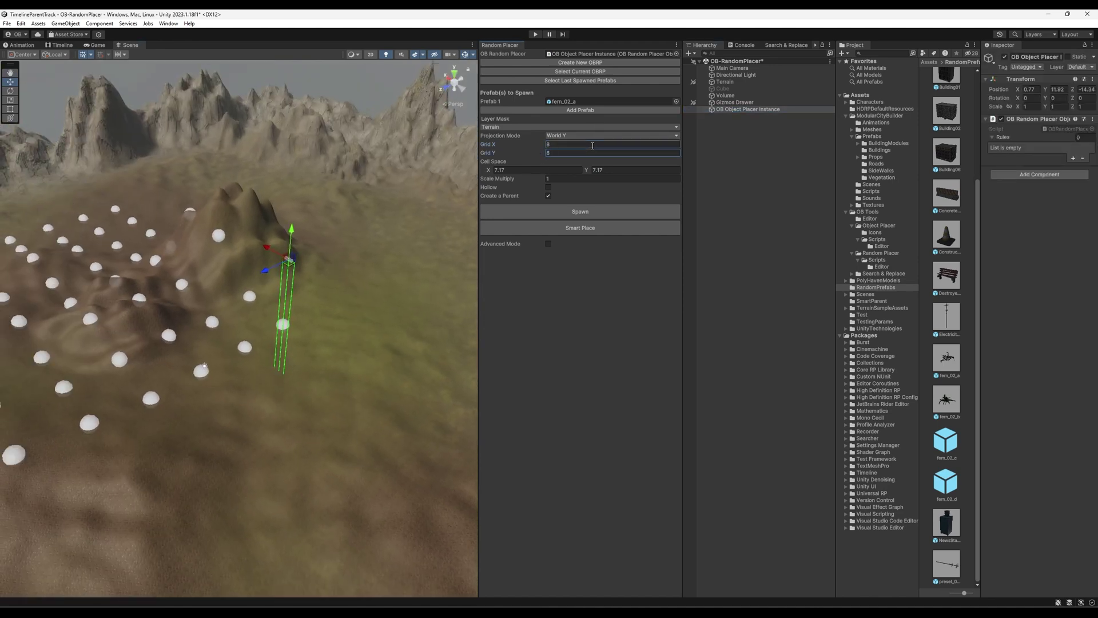
- Move the placer to about X -2.3, Y 16.37, Z -33.76 so its grid covers the mountain
right_click_drag(461, 282, 87, 321)
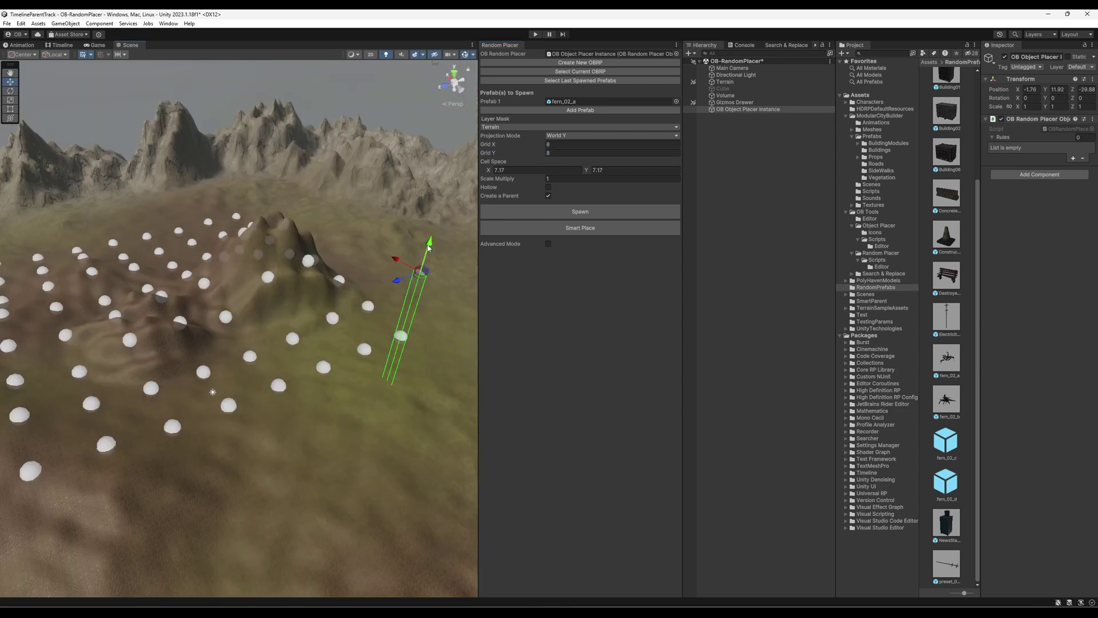
left_click_drag(427, 251, 443, 205)
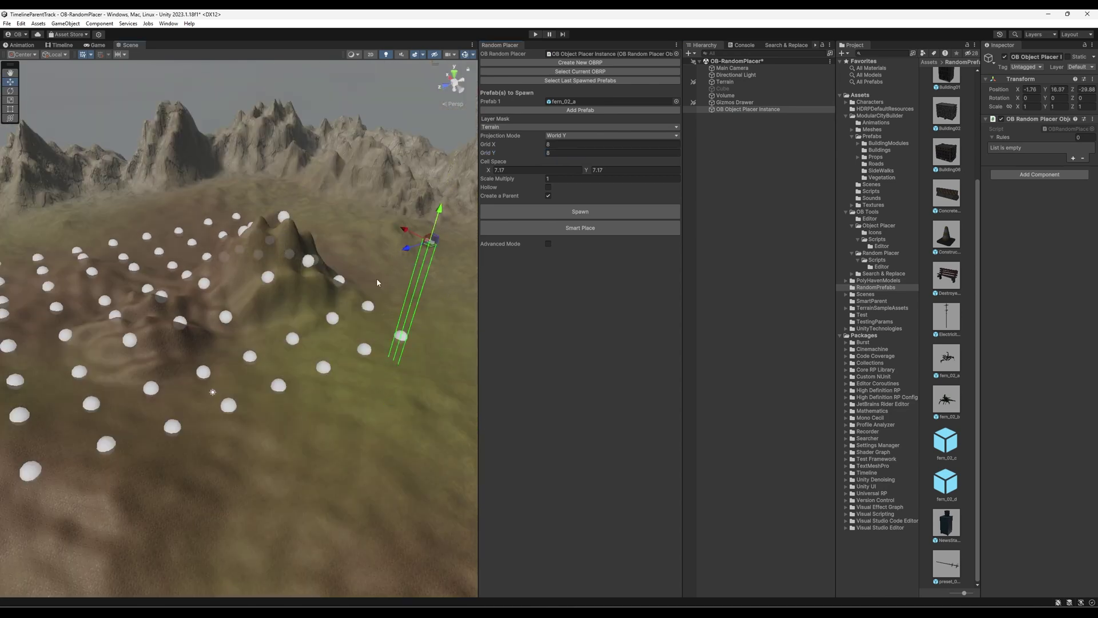
right_click_drag(442, 211, 425, 249)
left_click_drag(425, 252, 451, 247)
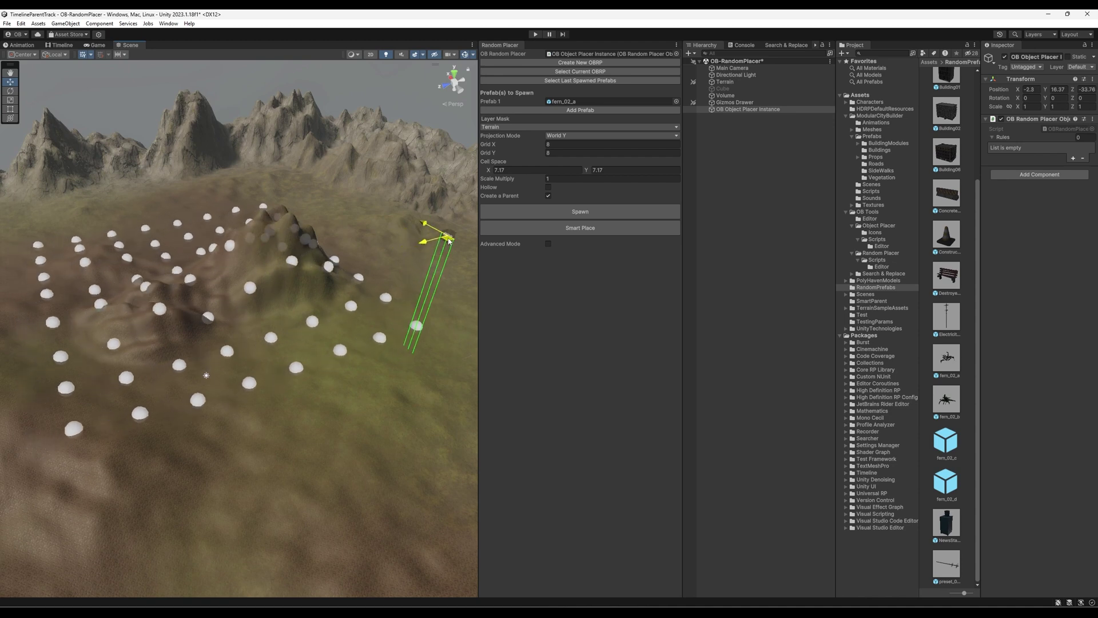
- Set the placer's cell space to 4 on X and Y, and move it to about X -8.32, Z -30.69
type("4")
left_click(603, 170)
type("4")
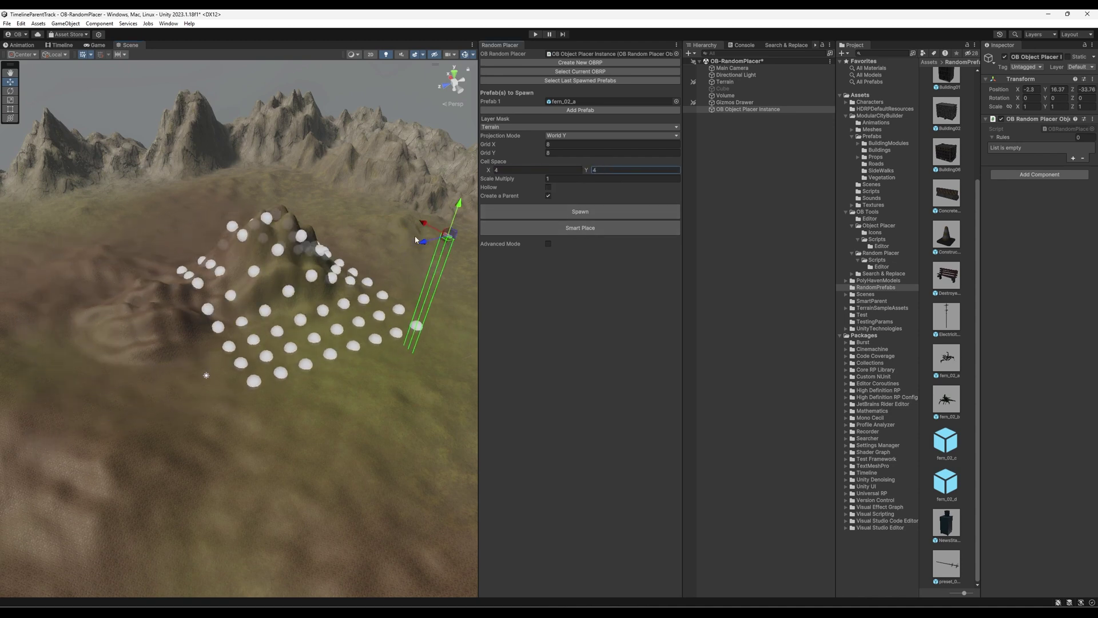
left_click_drag(449, 245, 470, 261)
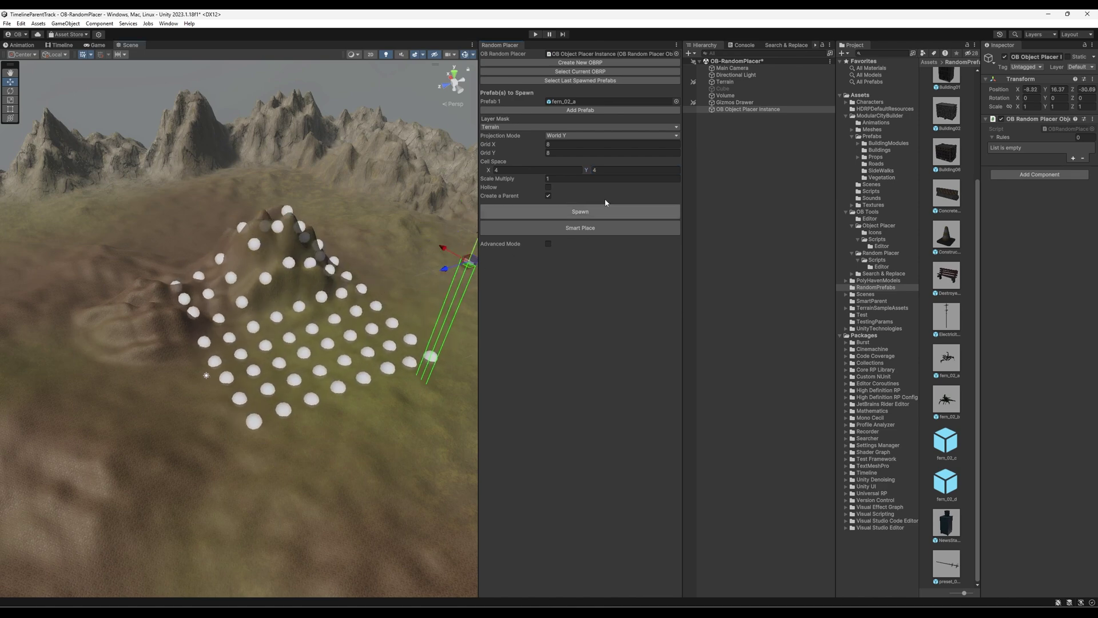
- Try spawning fern_02_a across the grid, view the ferns with the gizmos hidden, and undo the spawn
key("w")
right_click_drag(232, 314, 345, 197)
key("s")
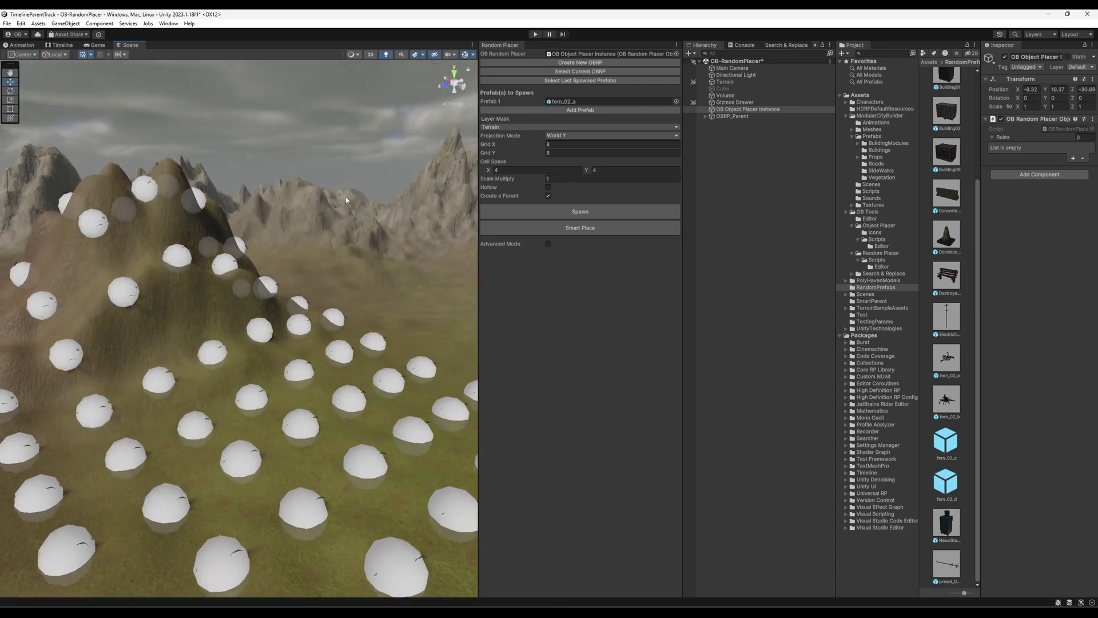
left_click(466, 57)
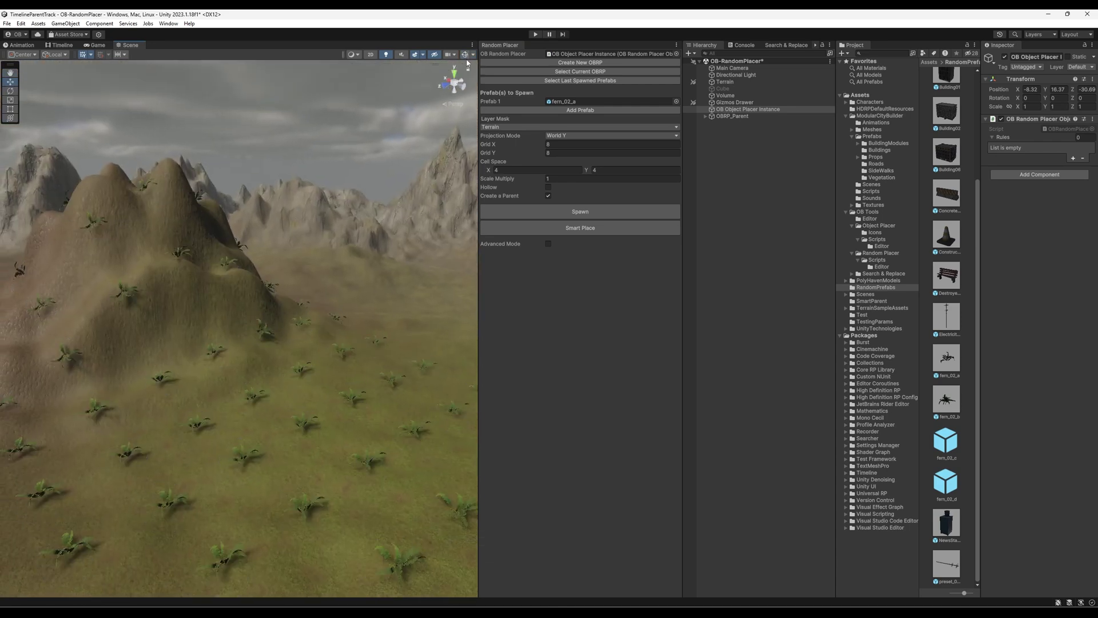
right_click_drag(147, 418, 111, 393)
key("ctrl+z")
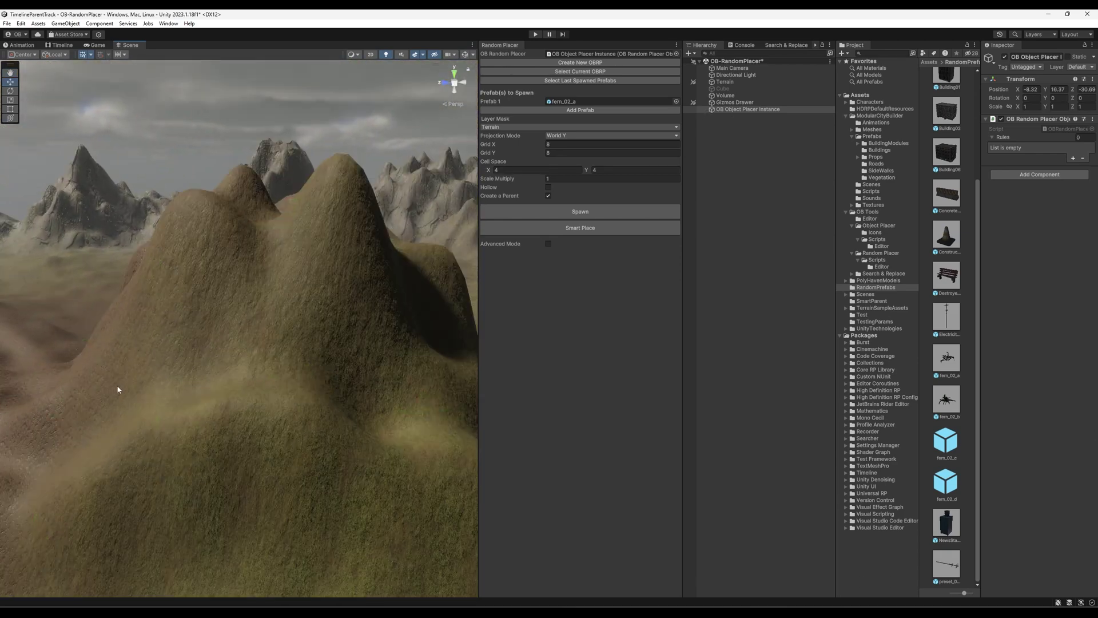
- Add three more prefab slots and assign fern_02_b, fern_02_c and fern_02_d to them
left_click(579, 110)
left_click(579, 119)
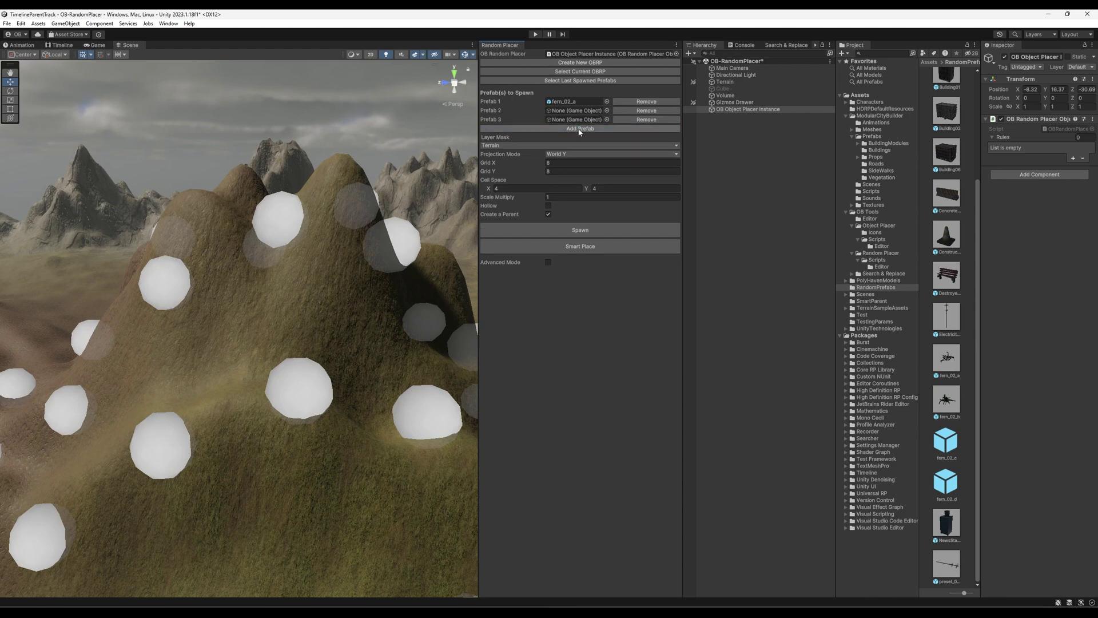
left_click(579, 128)
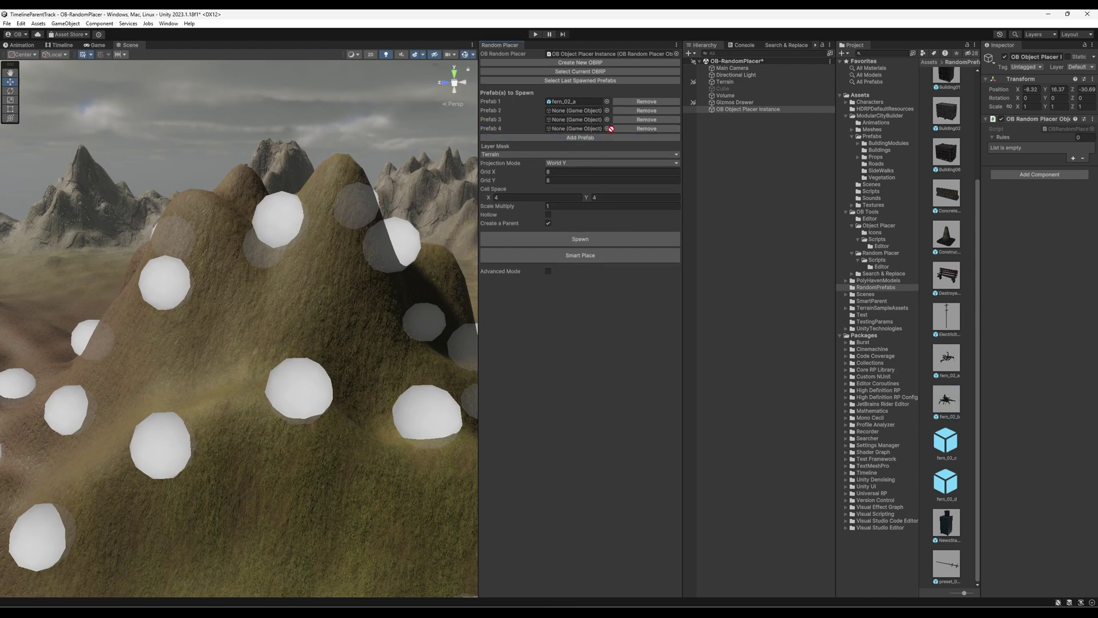
left_click_drag(611, 129, 574, 110)
left_click_drag(956, 452, 586, 172)
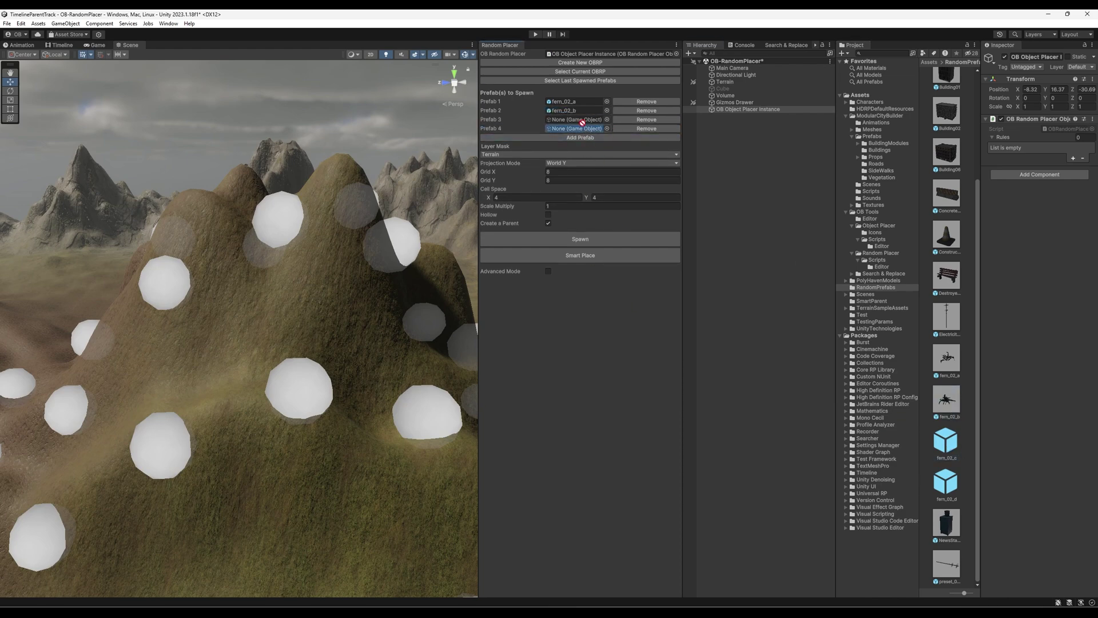
left_click_drag(582, 123, 576, 119)
left_click_drag(944, 481, 576, 128)
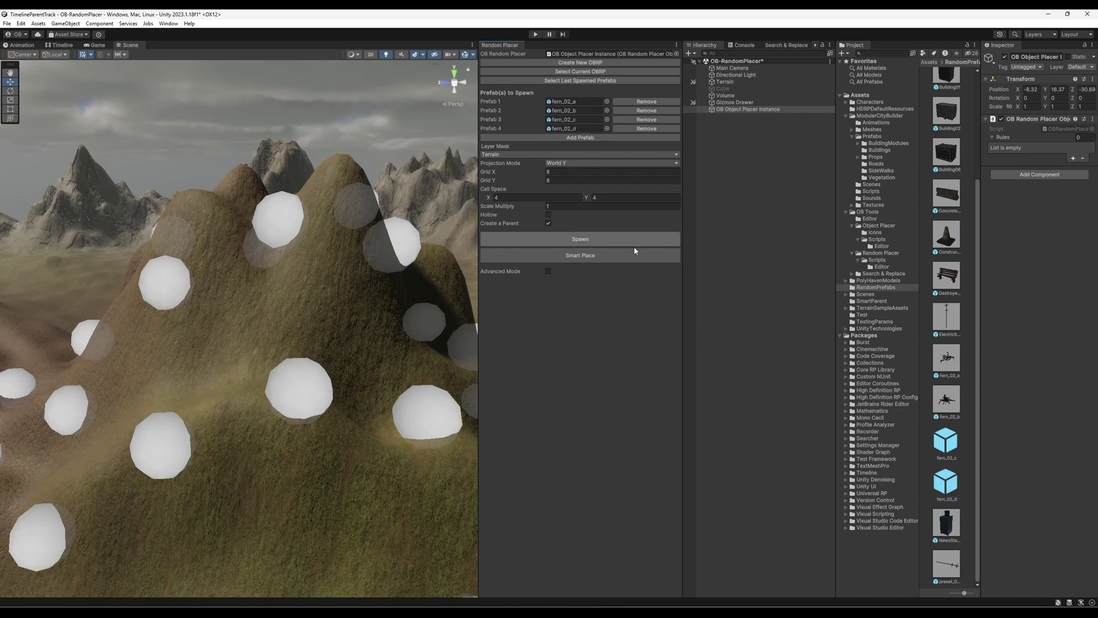
- Spawn the four fern variants over the terrain and inspect them around the mountain with the gizmos hidden
left_click(576, 240)
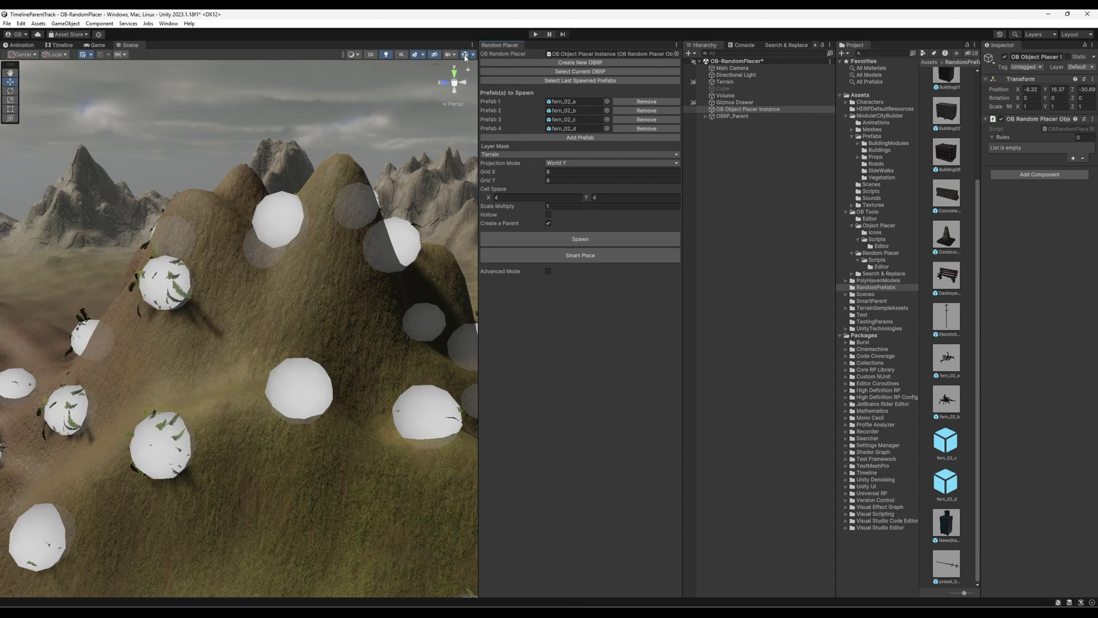
left_click(465, 54)
scroll(269, 277, "up", 10)
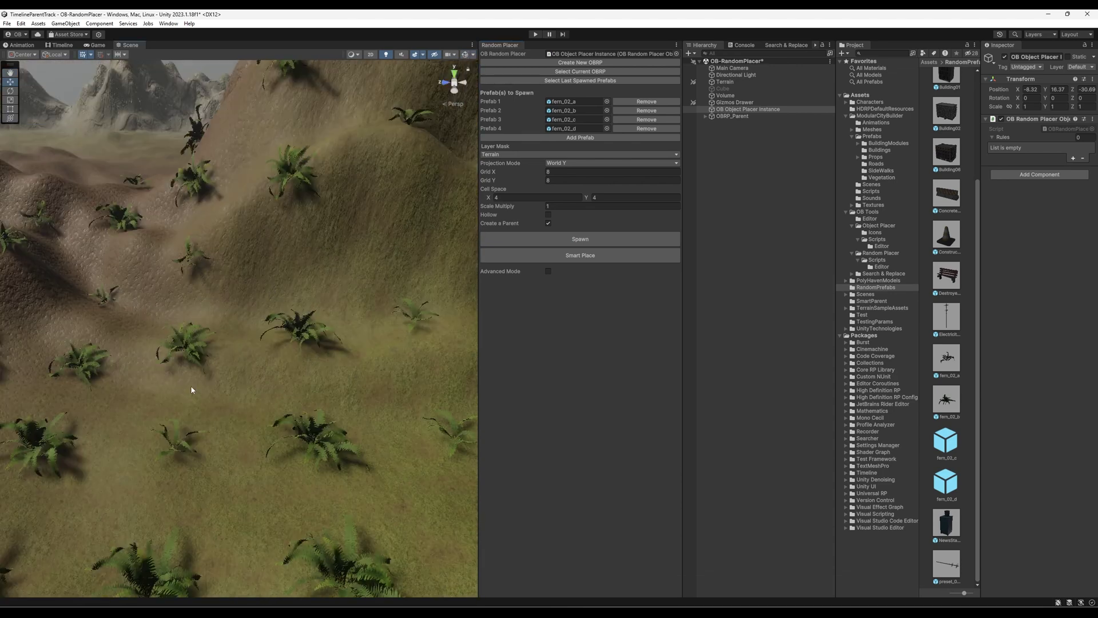
right_click_drag(192, 390, 361, 359)
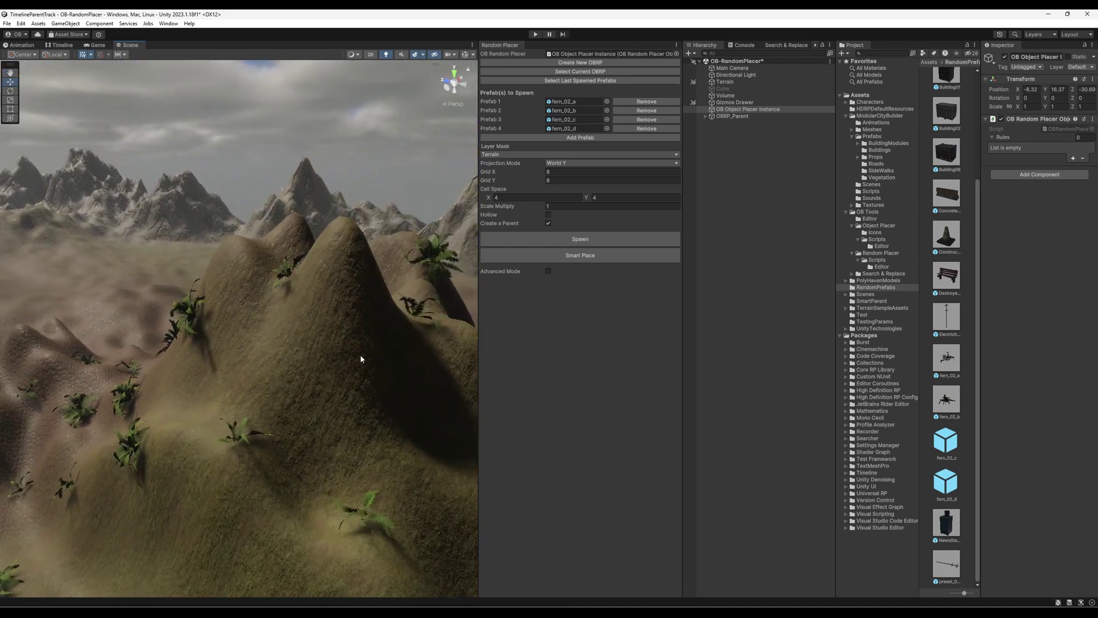
right_click_drag(265, 400, 297, 303)
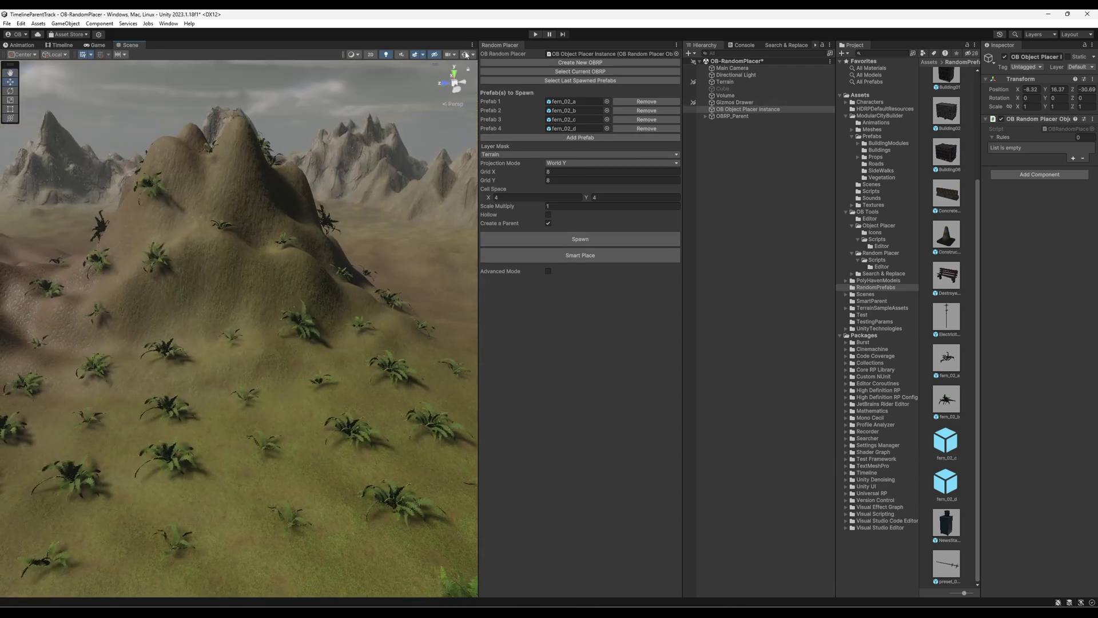
- Show the scene gizmos again and enable Hollow so the grid uses only its outer cells
left_click(465, 54)
right_click_drag(383, 154, 309, 229)
key("s")
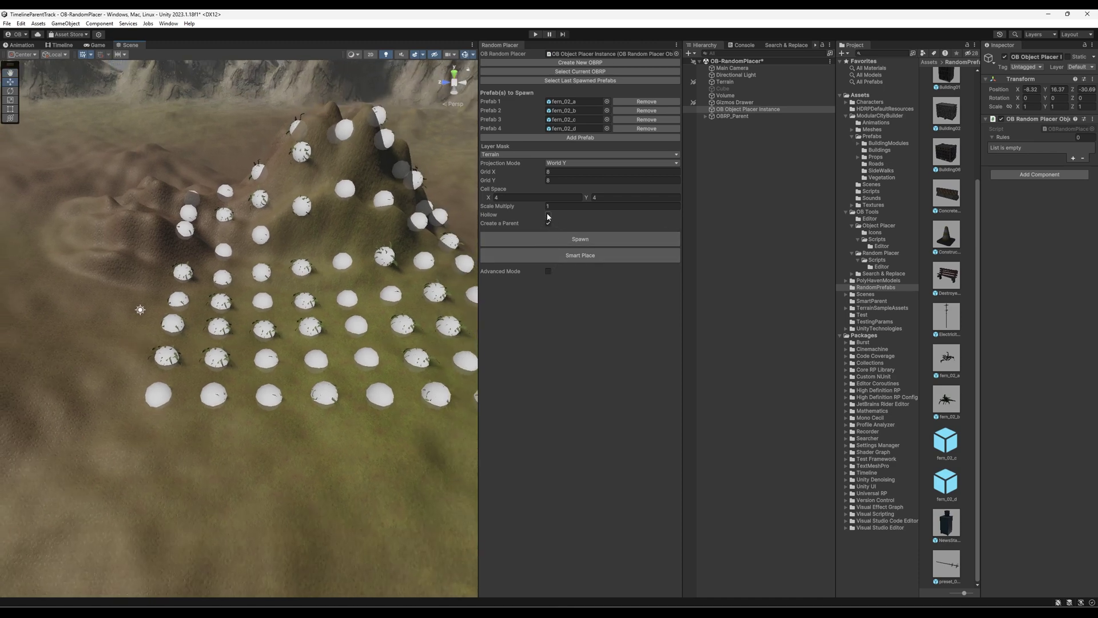
left_click(548, 216)
right_click_drag(309, 240, 316, 267)
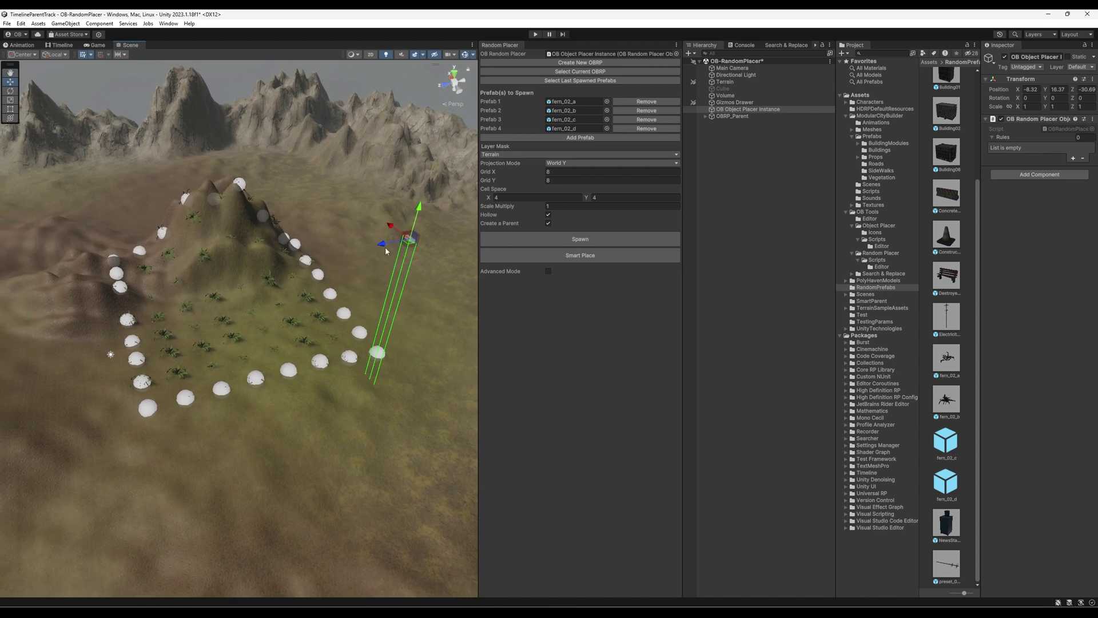
- Set the cell space to about X 5.87, Y 4.92, and move the placer to about X -10.5, Z -33.26
left_click(499, 198)
type("4.33")
left_click_drag(499, 197, 514, 198)
left_click_drag(587, 197, 597, 197)
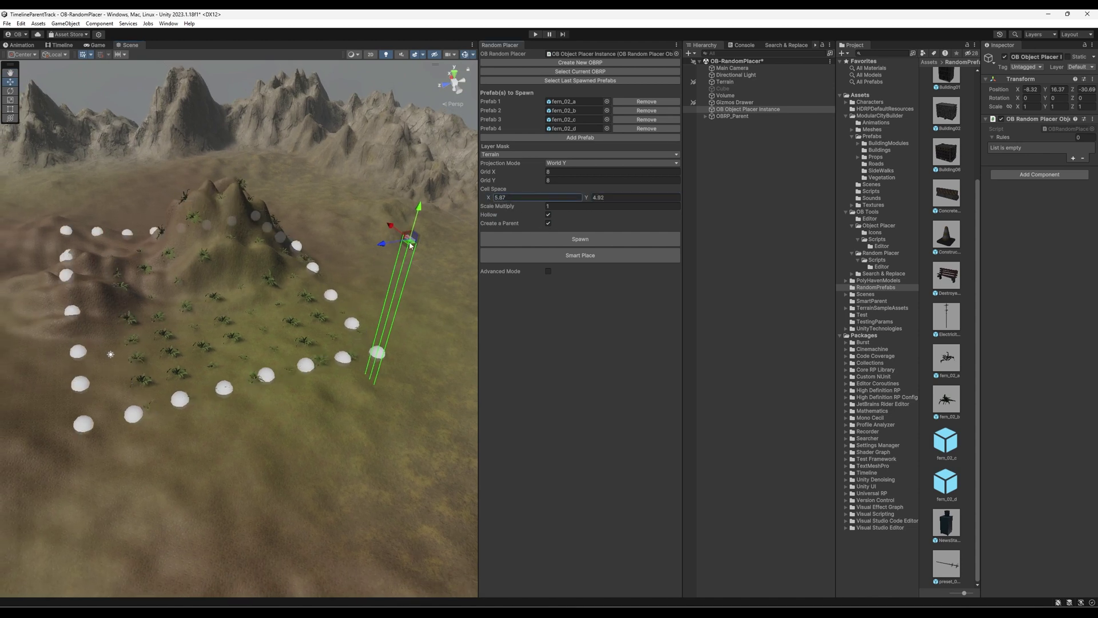
left_click_drag(408, 240, 446, 245)
- Remove prefabs 2 to 4 from the spawn list and assign Electricity_Pole as Prefab 1
left_click(660, 129)
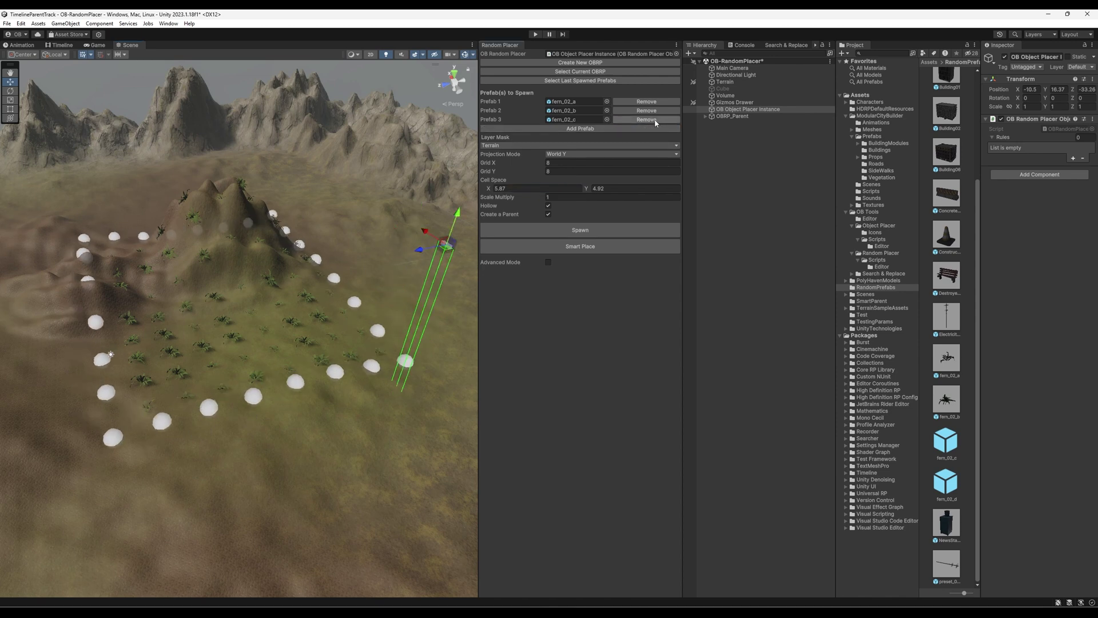
left_click(658, 119)
left_click(656, 110)
left_click_drag(949, 323, 607, 102)
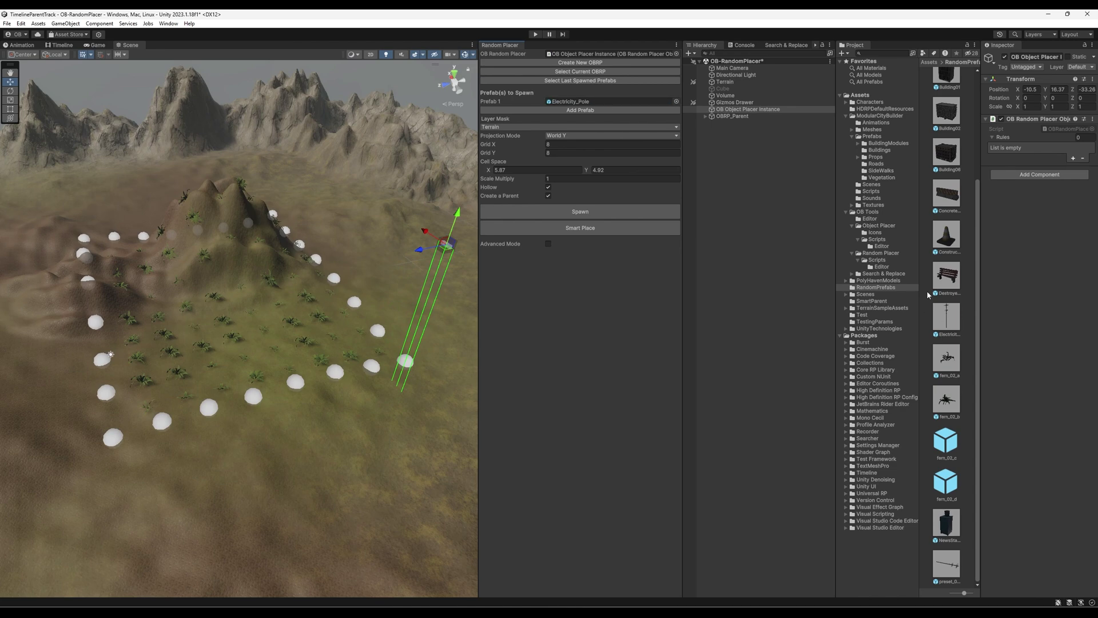
- Try spawning electricity poles along the hollow grid, look at their tilt on the slopes, and undo the spawn
left_click(550, 213)
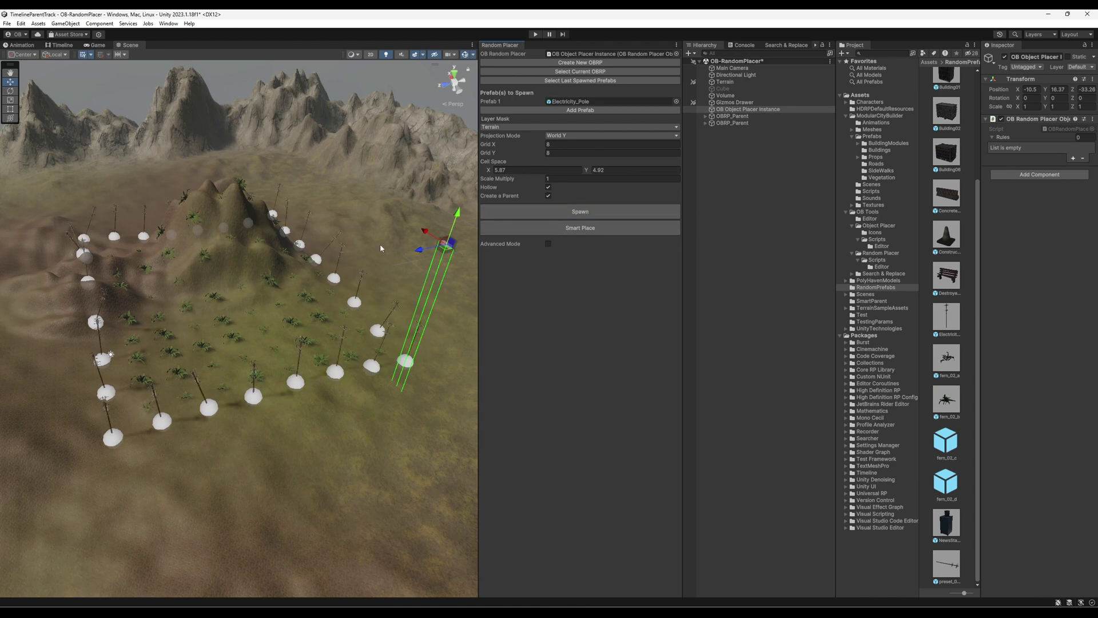
right_click_drag(248, 130, 339, 233)
key("d")
key("w")
right_click_drag(103, 253, 321, 350)
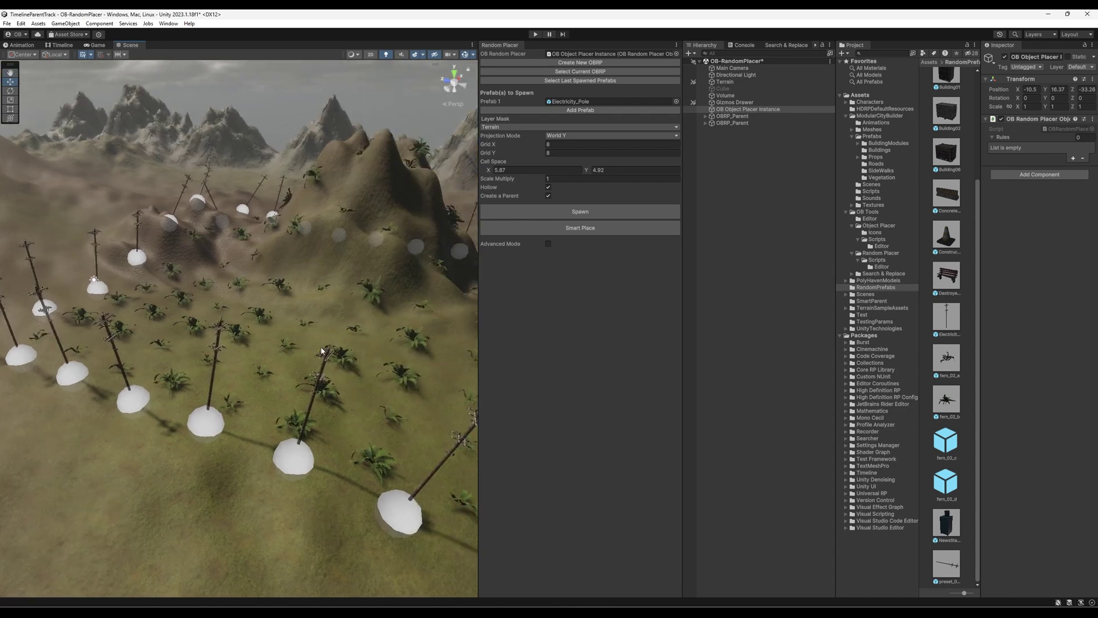
key("ctrl+z")
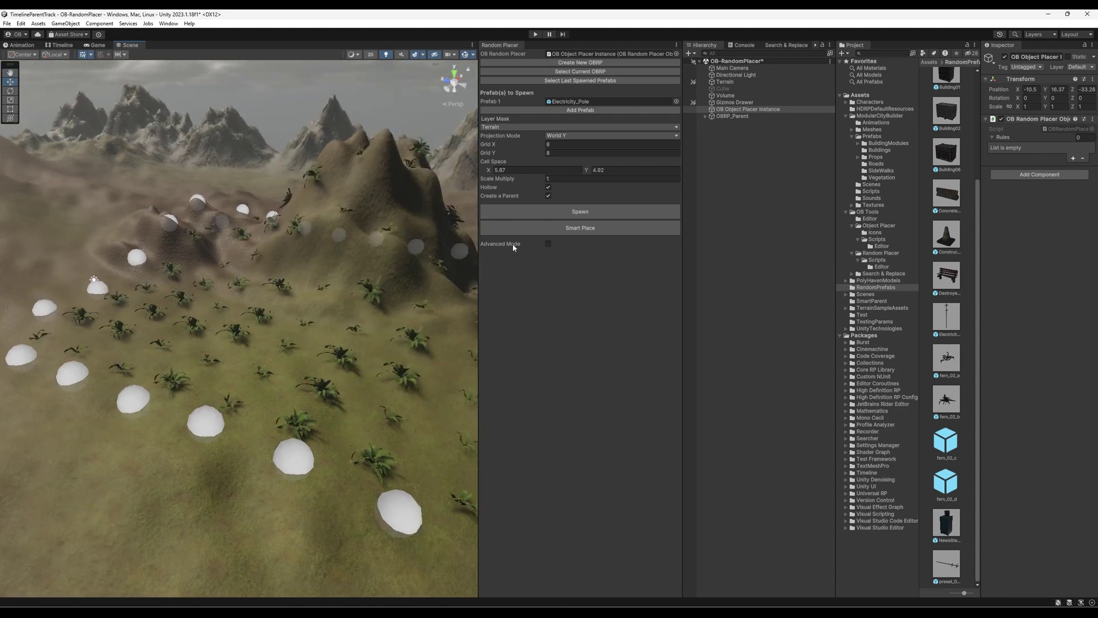
- Enable Advanced Mode, turn off Face Normals, and spawn the electricity poles around the ferns
left_click(548, 245)
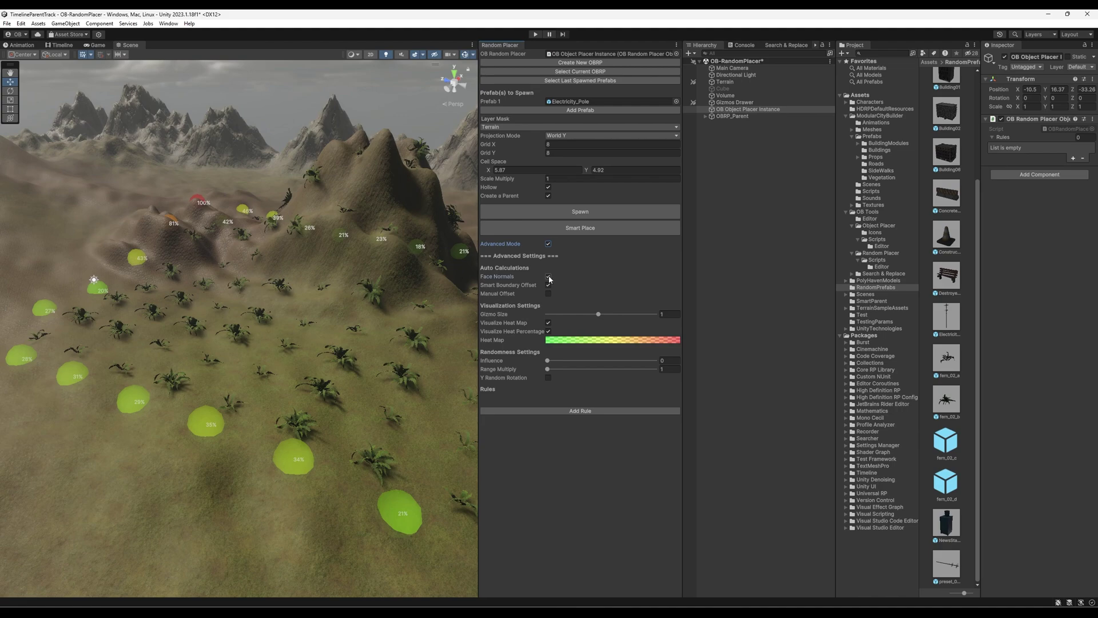
left_click(578, 212)
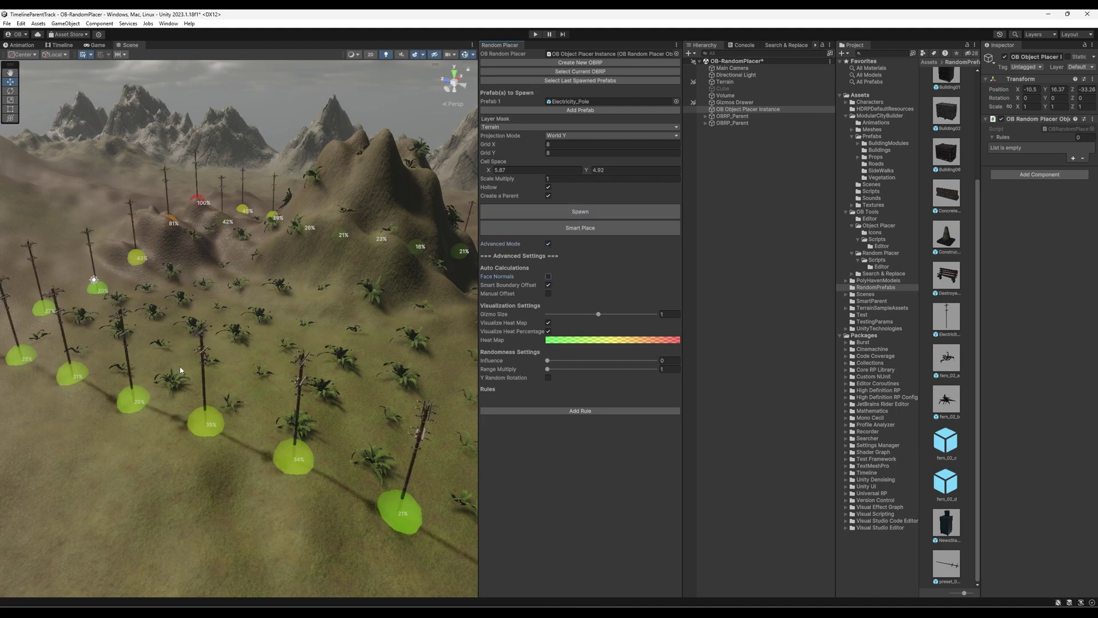
right_click_drag(239, 353, 219, 341)
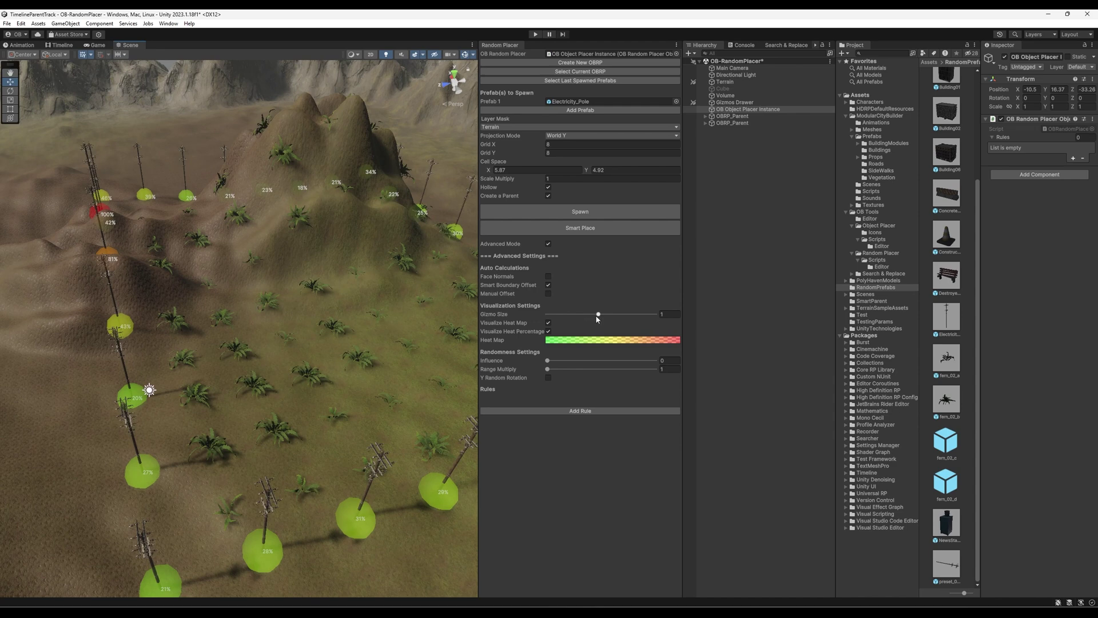
- Set Gizmo Size to about 0.599, and check the heat map by toggling it off and on and viewing its gradient
mouse_move(596, 315)
left_mouse_down()
mouse_move(569, 314)
mouse_move(611, 315)
mouse_move(578, 327)
left_mouse_up()
left_click(549, 323)
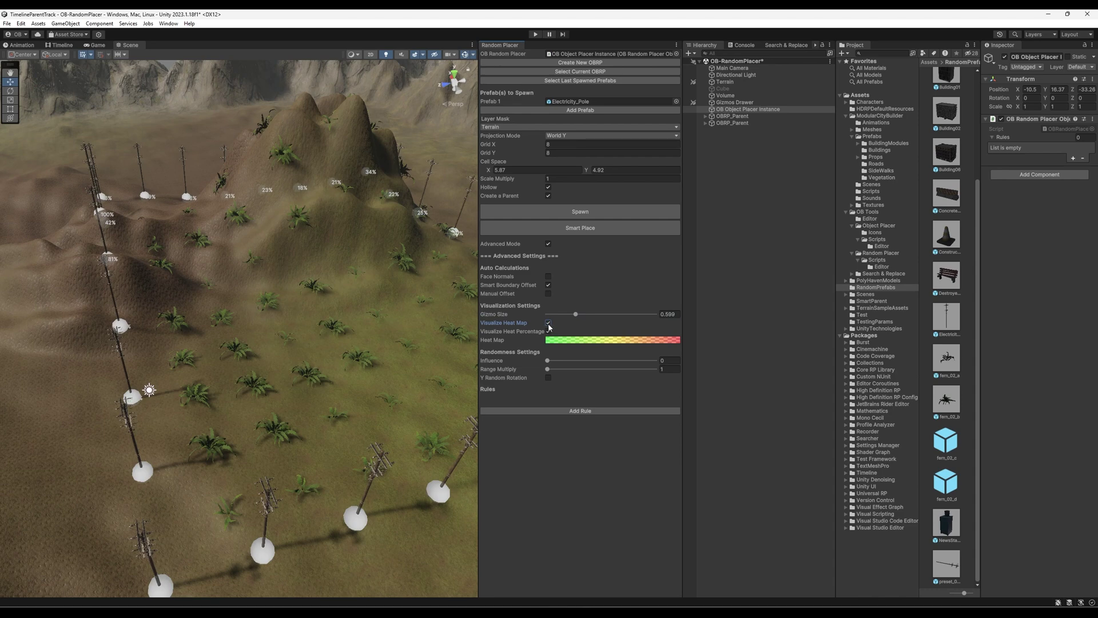
left_click(549, 323)
left_click(564, 341)
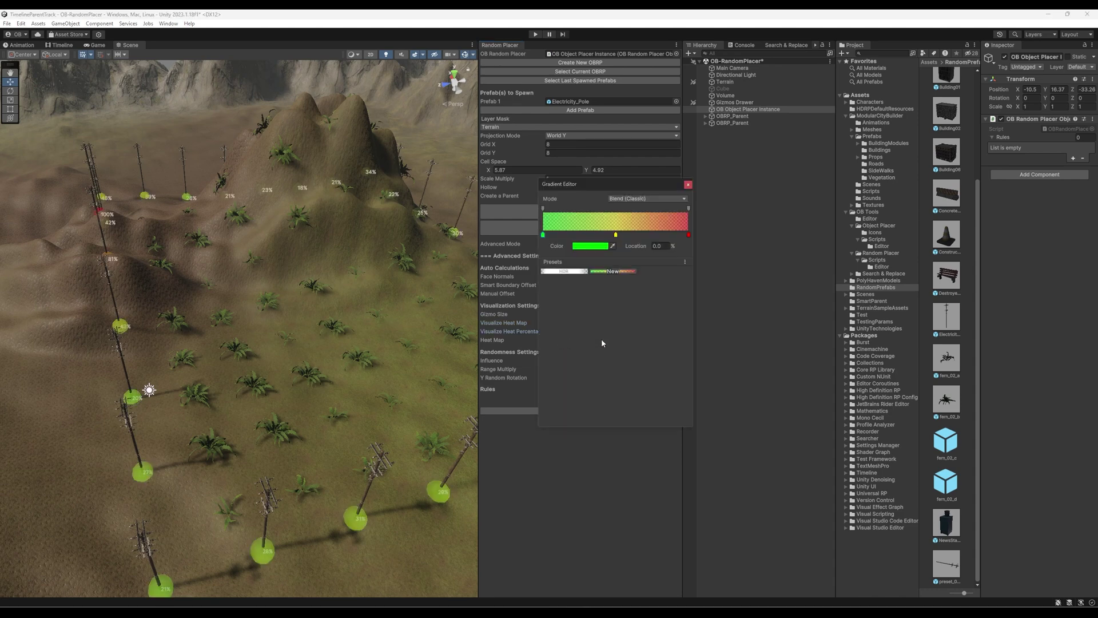
left_click(689, 184)
- Enable Y Random Rotation in the randomness settings
right_click_drag(275, 319, 110, 320)
key("w")
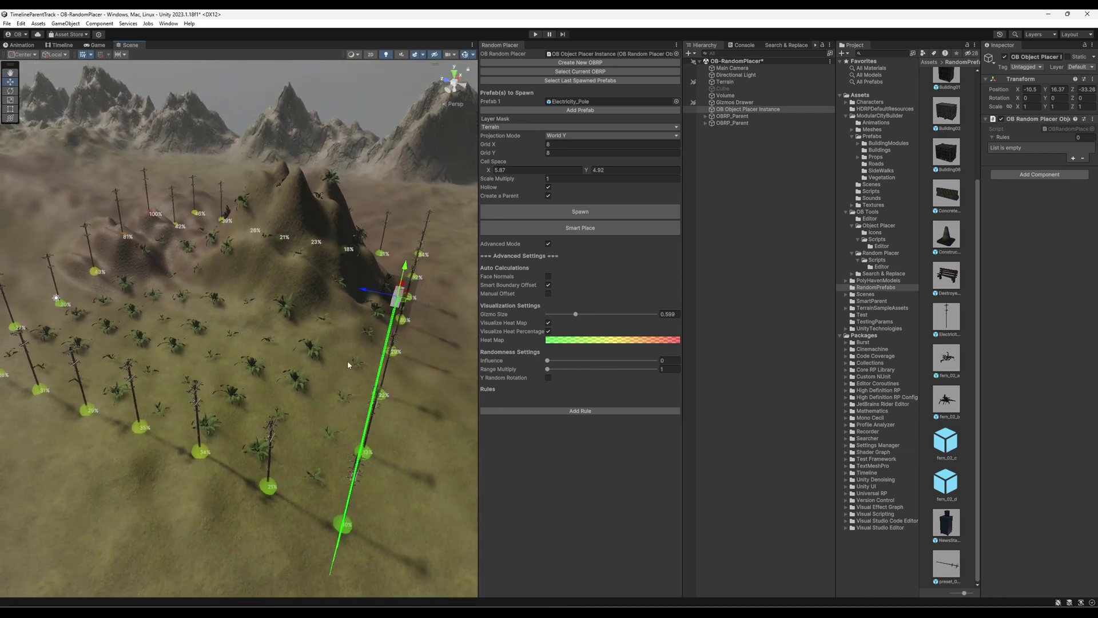
right_click_drag(328, 362, 337, 361)
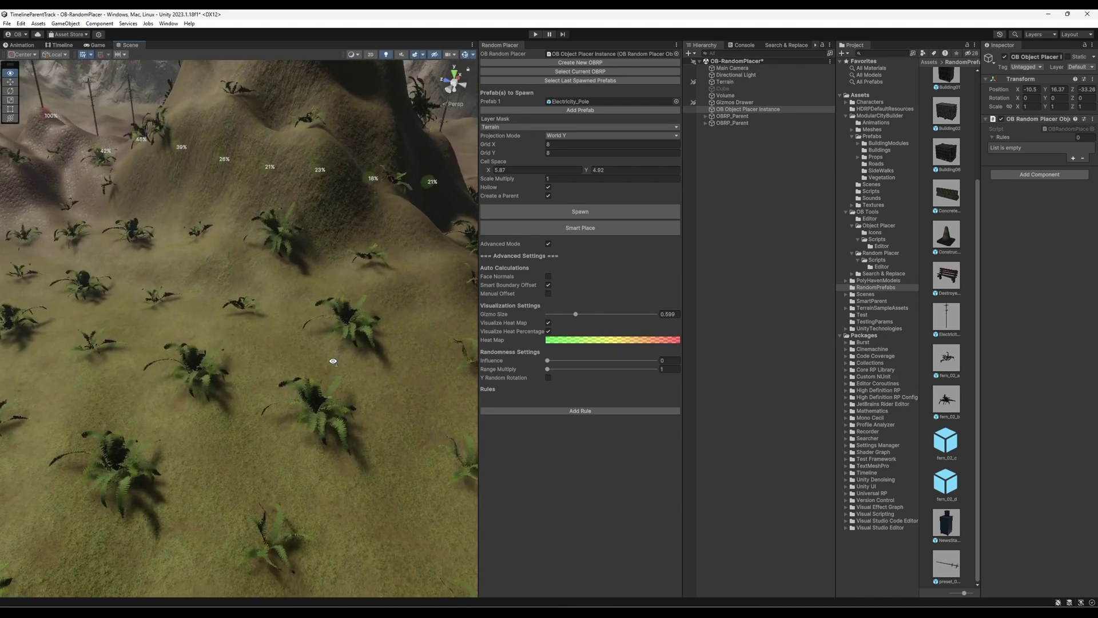
left_click(548, 379)
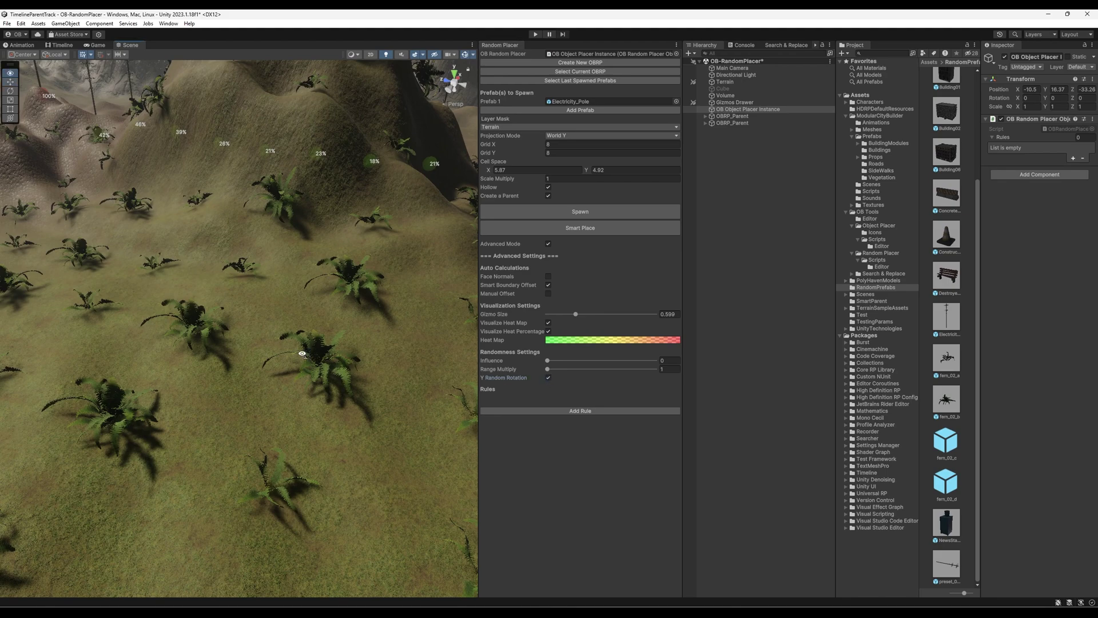
right_click_drag(302, 350, 281, 341)
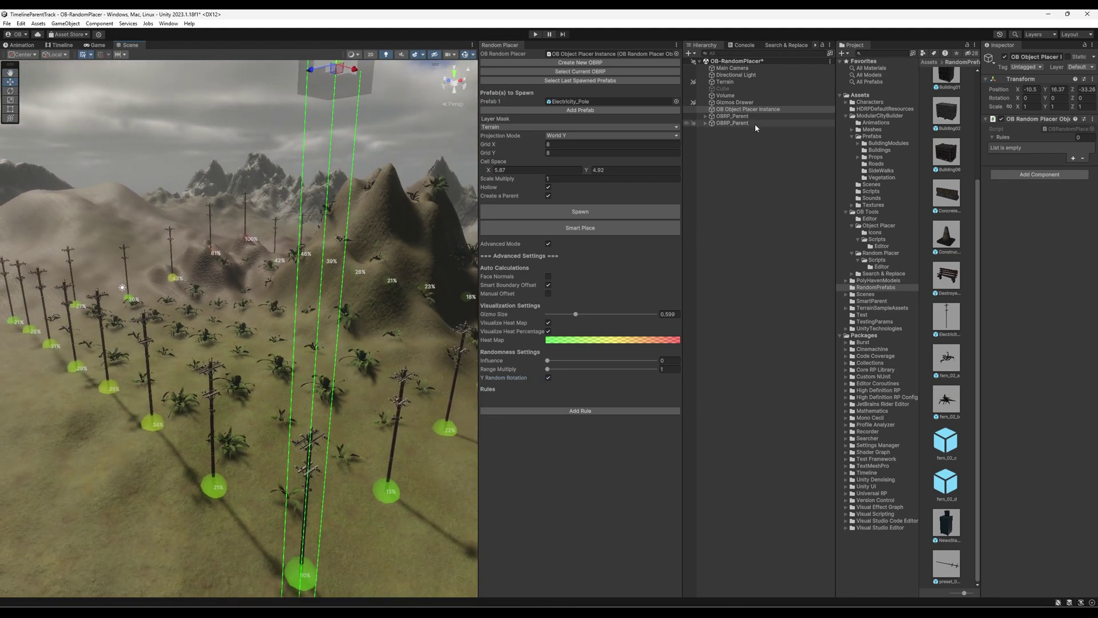
- Delete the last spawned OBRP_Parent, and respawn the electricity poles from the reselected placer object
left_click(735, 122)
key("Delete")
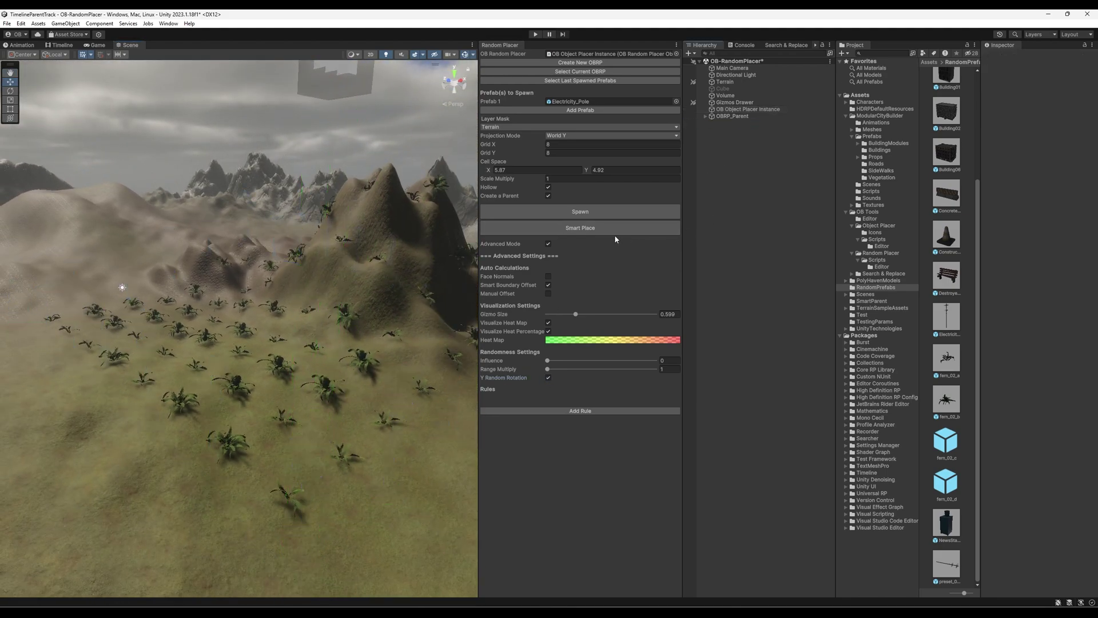
left_click(747, 110)
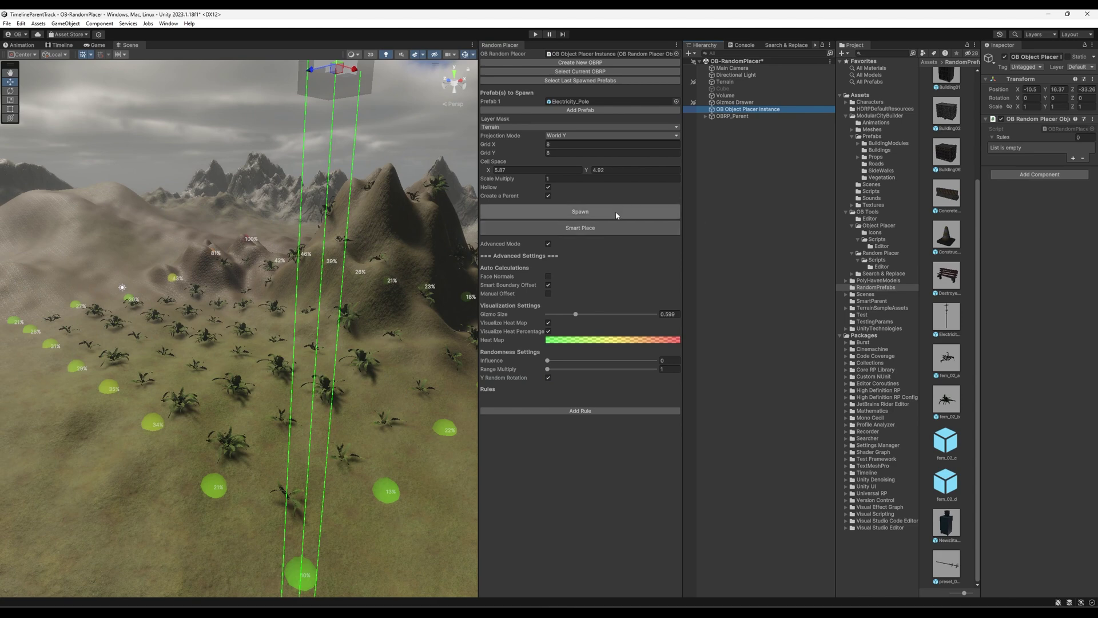
left_click(580, 212)
right_click_drag(246, 372, 322, 264)
right_click_drag(350, 310, 372, 234)
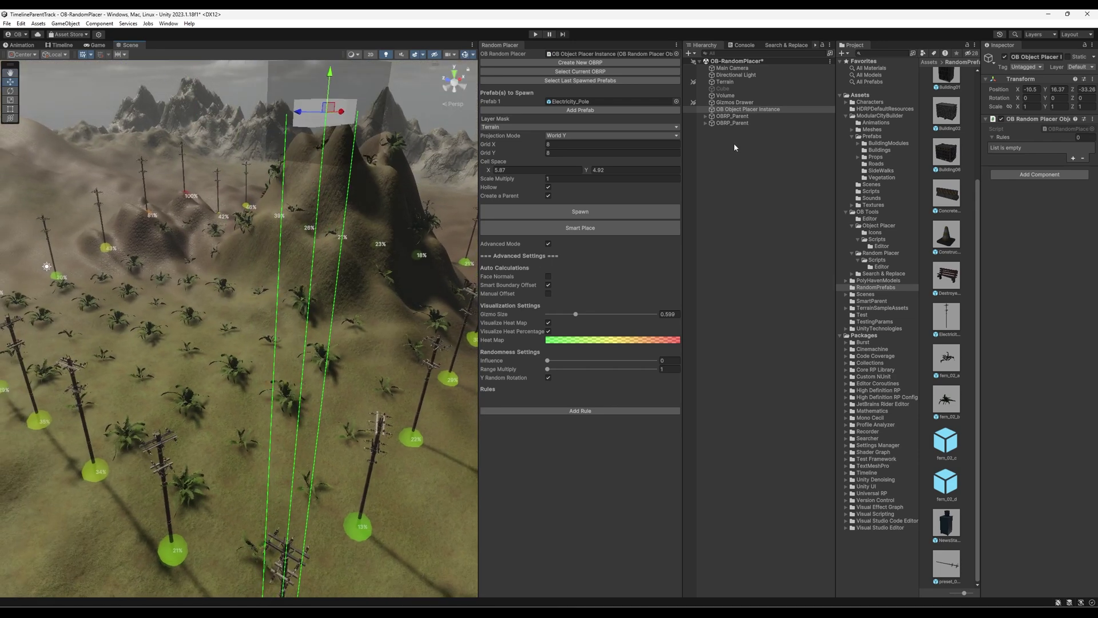
- Delete both OBRP_Parent objects to clear the spawned ferns and poles from the scene
left_click(738, 122)
left_click(732, 117, "ctrl")
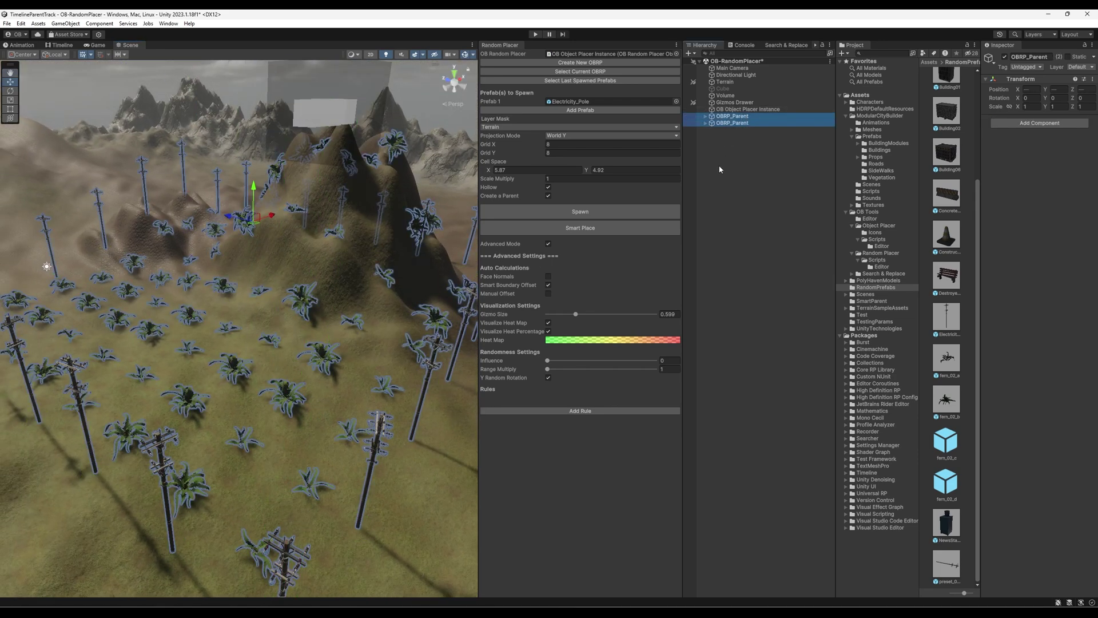
key("Delete")
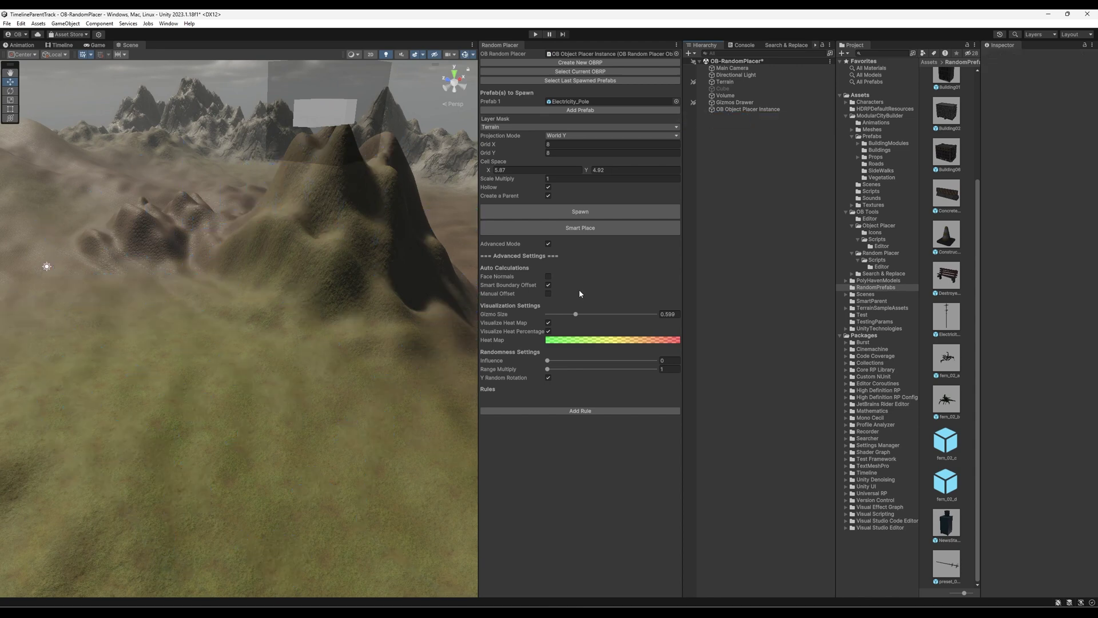
- Check the Manual Offset mode options by enabling the setting, and disable it again
left_click(548, 294)
left_click(590, 302)
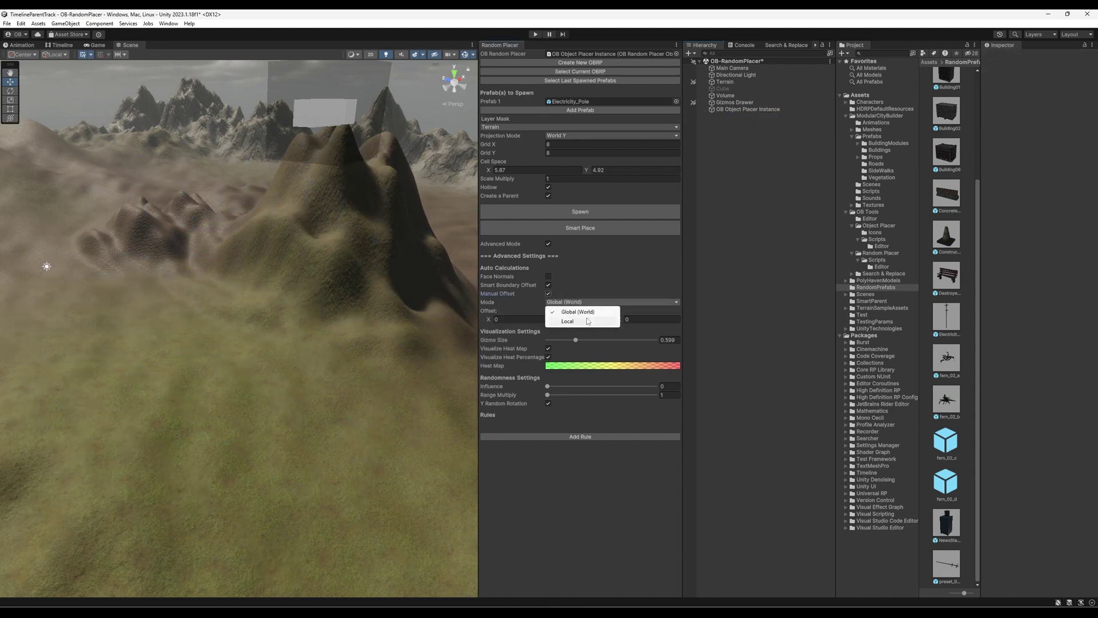
left_click(548, 294)
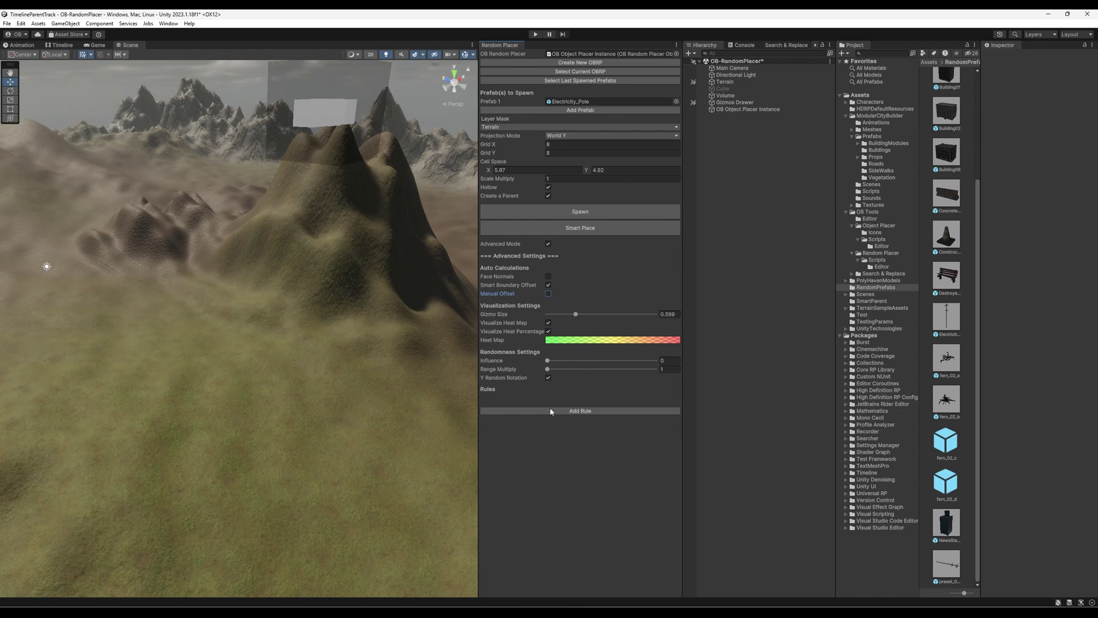
- Select the OB Object Placer Instance and turn off Hollow so the grid interior is filled
left_click(755, 109)
right_click_drag(319, 212, 568, 301)
key("r")
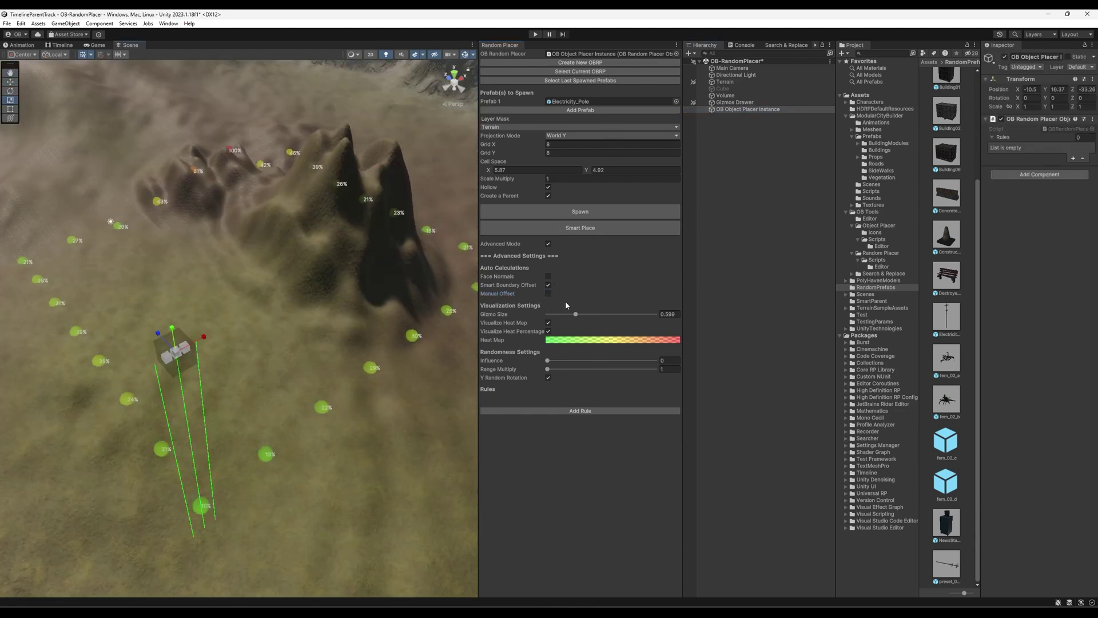
left_click(548, 188)
right_click_drag(134, 289, 124, 335)
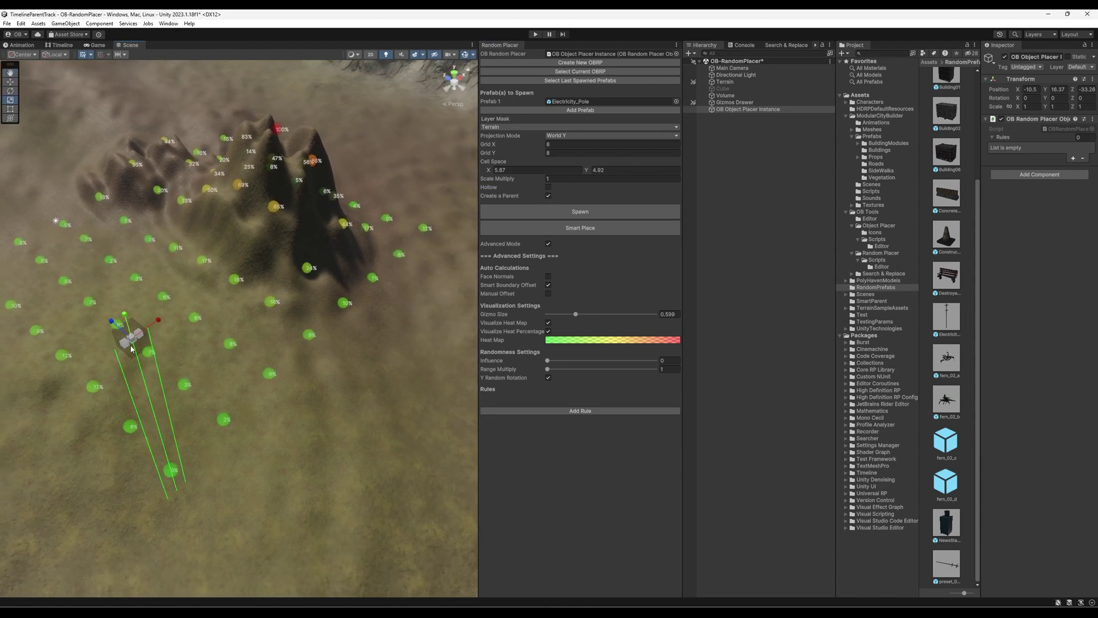
- Move the placer across the terrain to about X -17.89, Z -37.84
key("w")
left_click_drag(132, 346, 50, 533)
right_click_drag(269, 432, 302, 432)
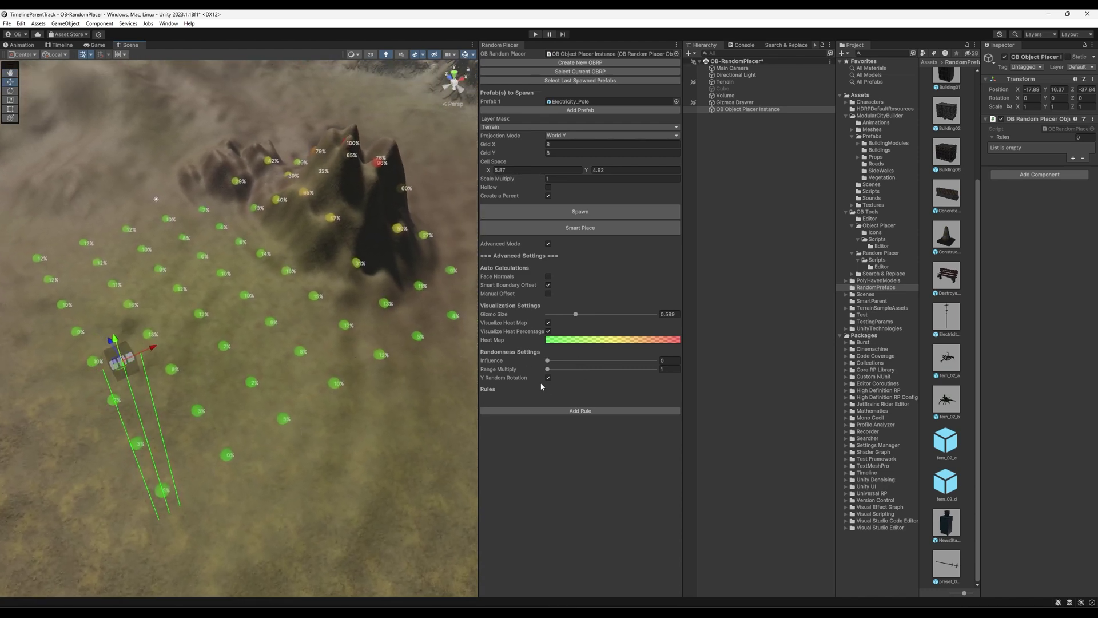
- Set the randomness Influence to about 32.7 and Range Multiply to about 5.66
left_click_drag(548, 361, 602, 377)
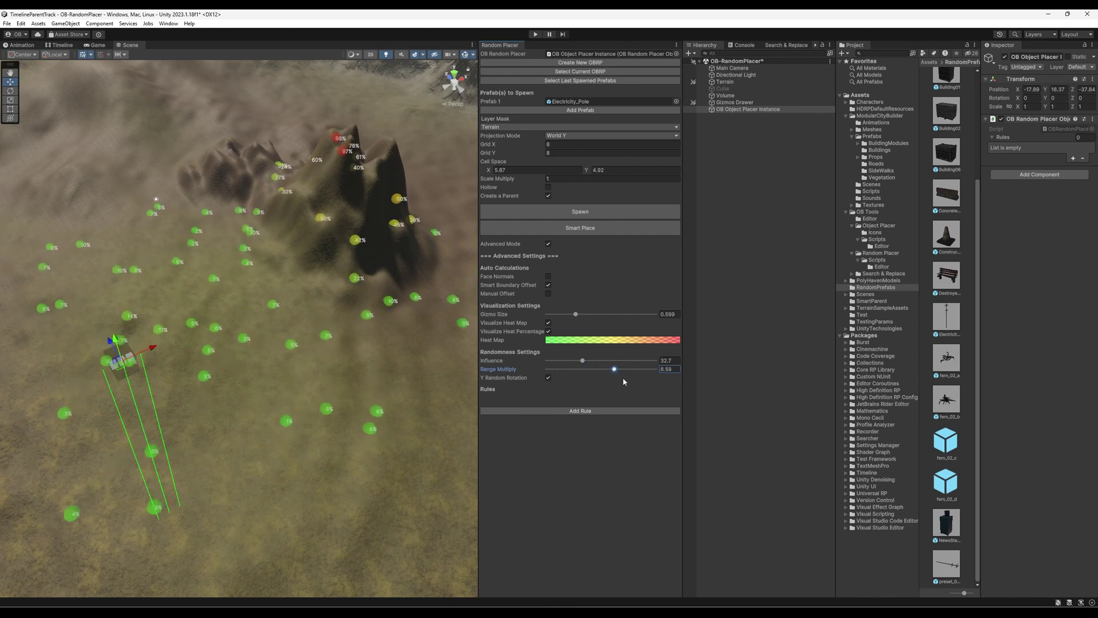
- Try spawning the electricity poles with the randomness settings, and undo the spawn
left_click(612, 209)
right_click_drag(344, 320, 287, 283)
key("w")
key("s")
key("ctrl+z")
right_click_drag(284, 320, 305, 357)
key("w")
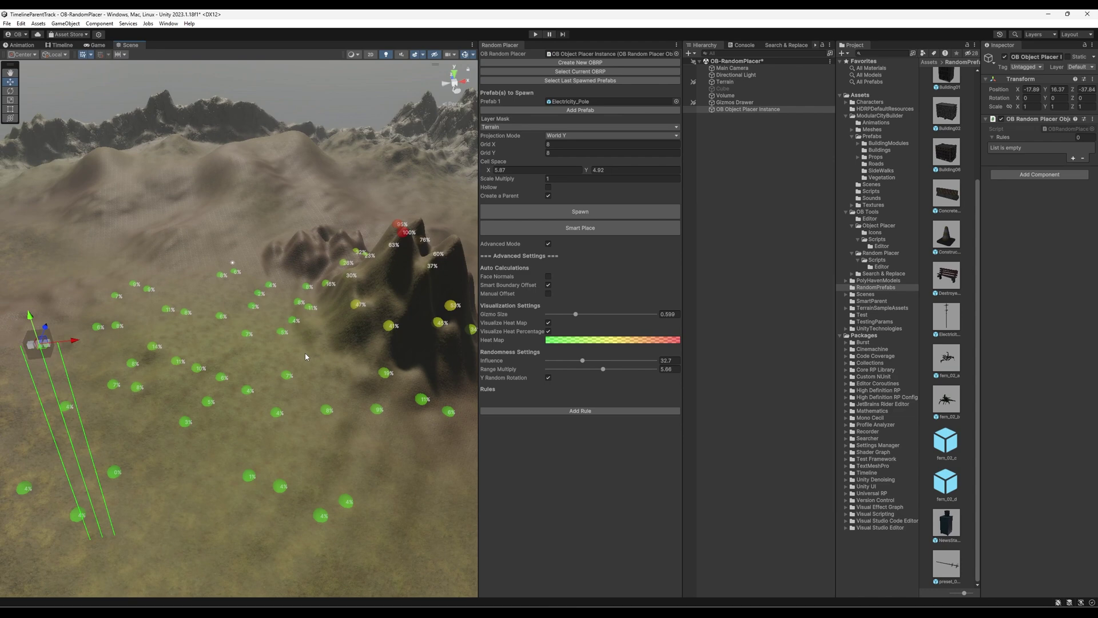
- Raise the placer object above the terrain to about Y 19.01
mouse_move(306, 357)
right_mouse_down()
mouse_move(321, 386)
mouse_move(285, 343)
mouse_move(229, 420)
mouse_move(208, 417)
mouse_move(178, 282)
right_mouse_up()
key("w")
left_click_drag(145, 197, 147, 160)
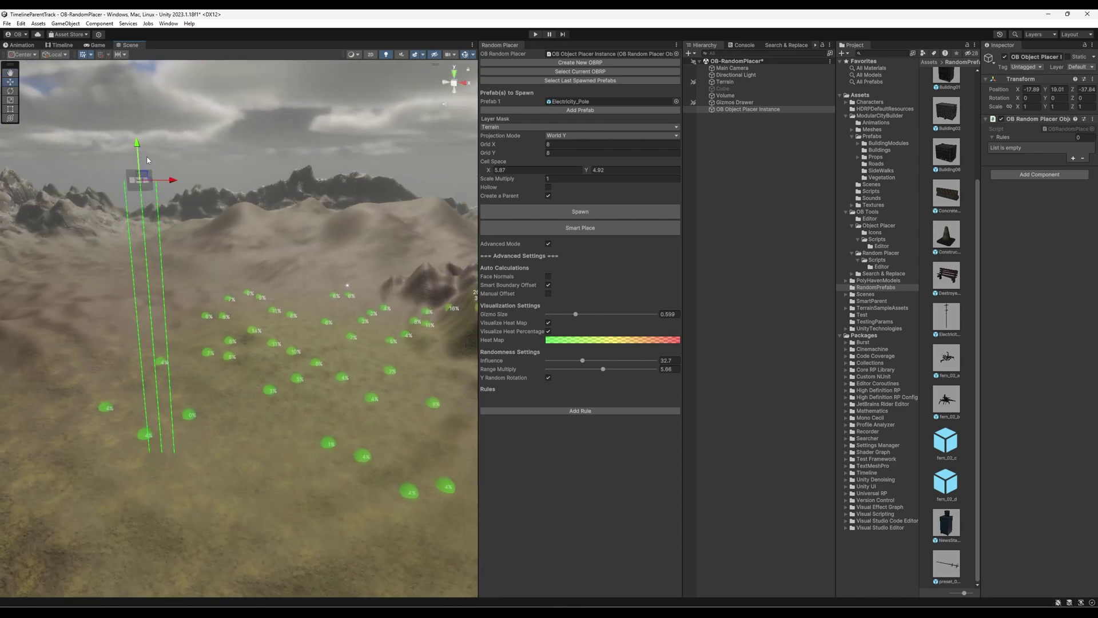
right_click_drag(147, 160, 478, 389)
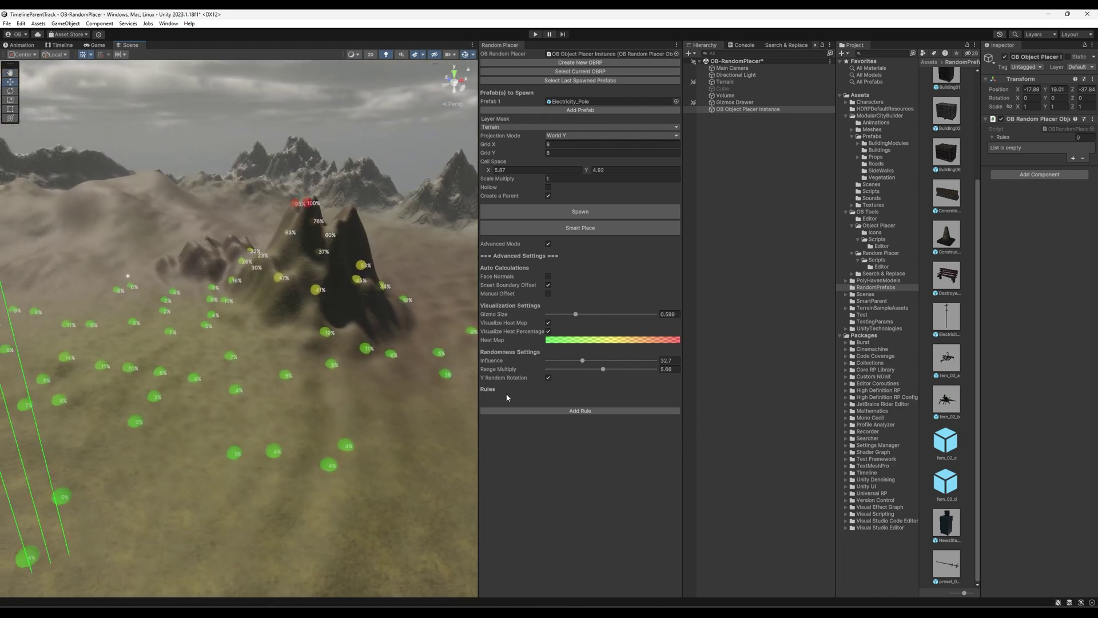
- Add two height rules to the random placer
left_click(589, 412)
left_click(571, 412)
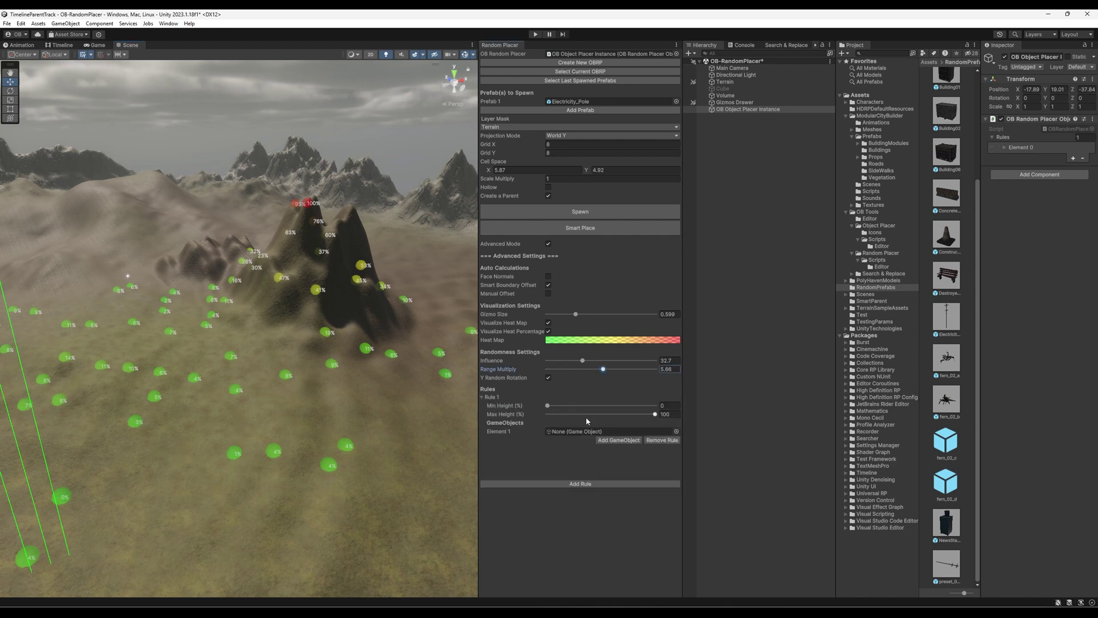
left_click(577, 483)
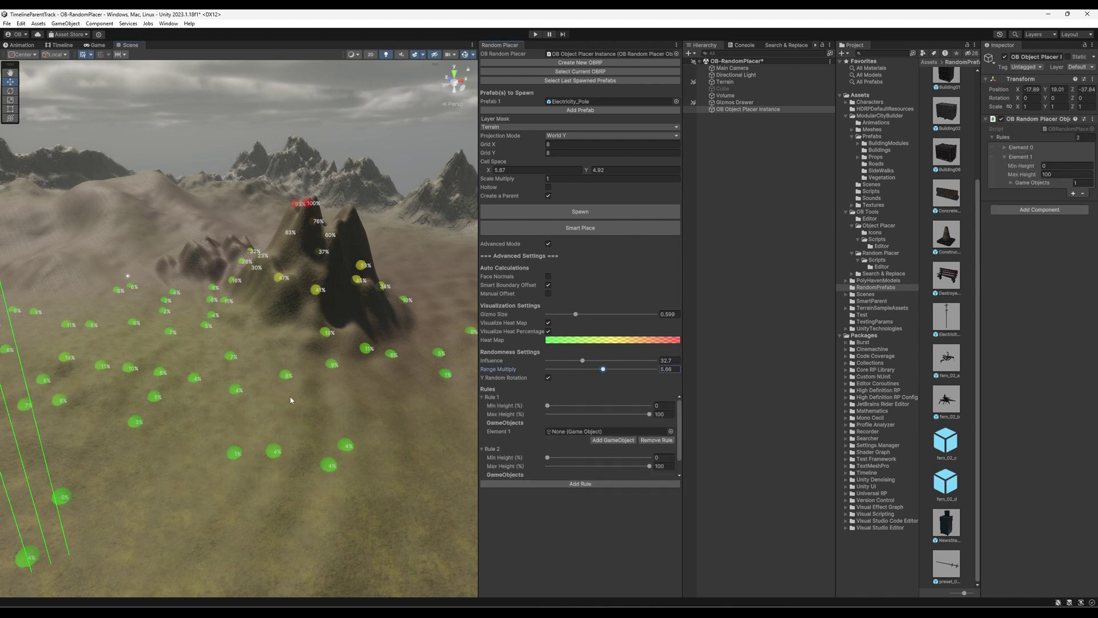
- Set Rule 1's Max Height to 20% and assign it fern_02_a, fern_02_b, fern_02_c and fern_02_d
right_click_drag(302, 357, 255, 350)
key("w")
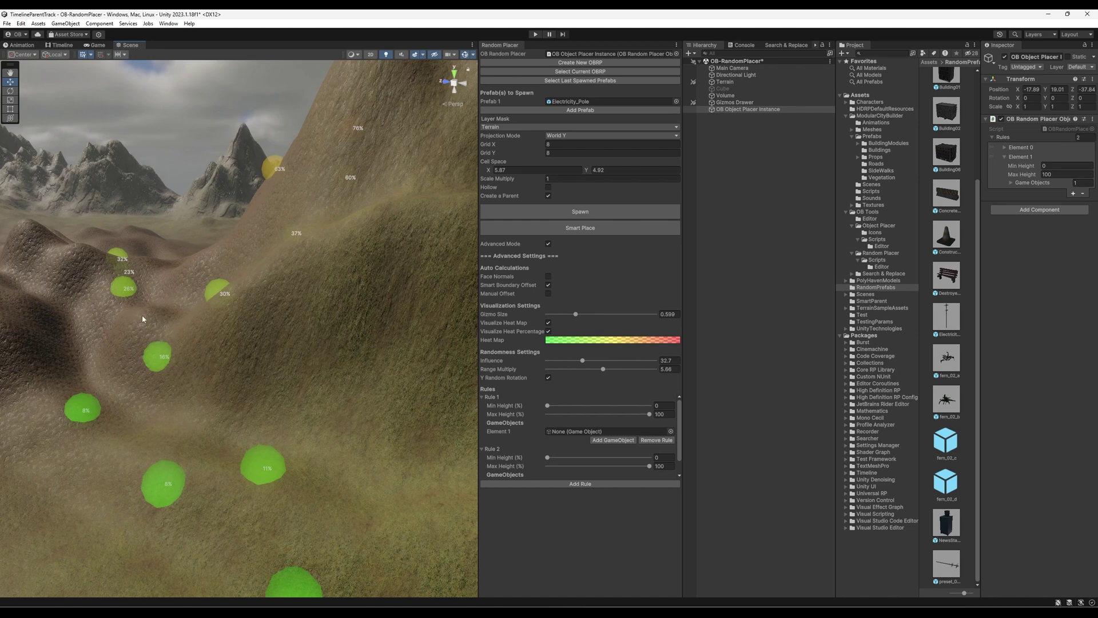
scroll(142, 318, "down", 3)
scroll(220, 351, "down", 5)
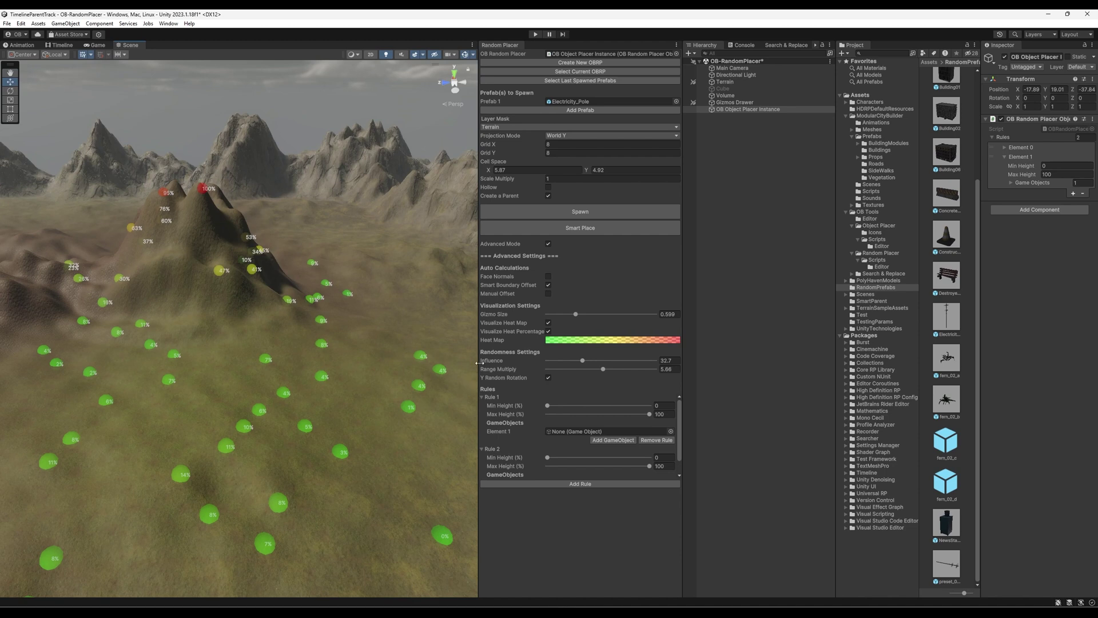
scroll(635, 405, "down", 1)
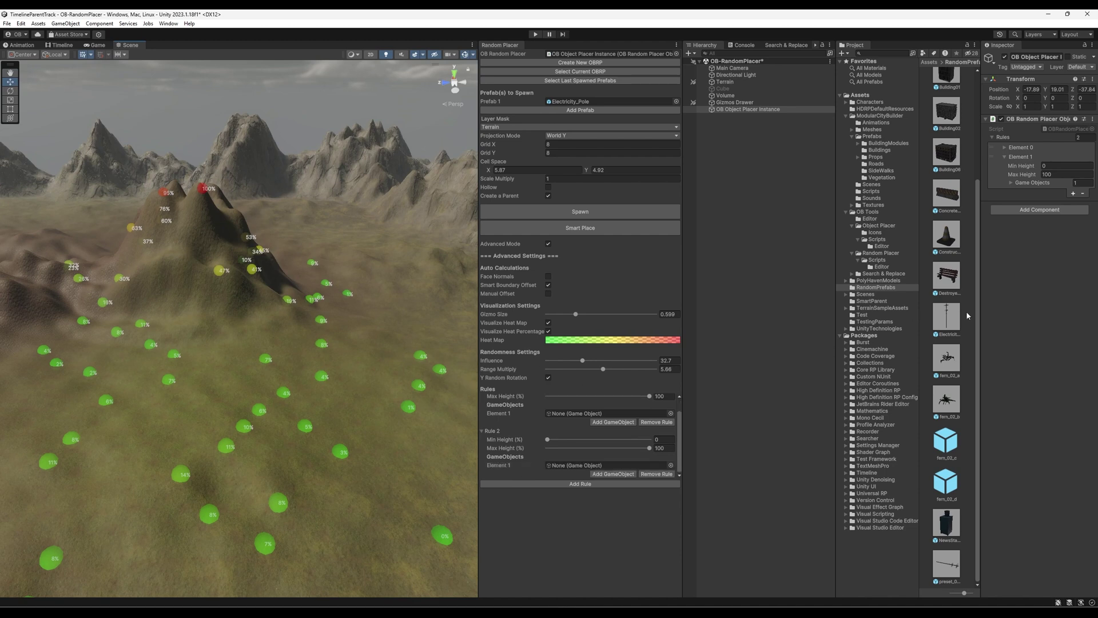
scroll(510, 404, "up", 1)
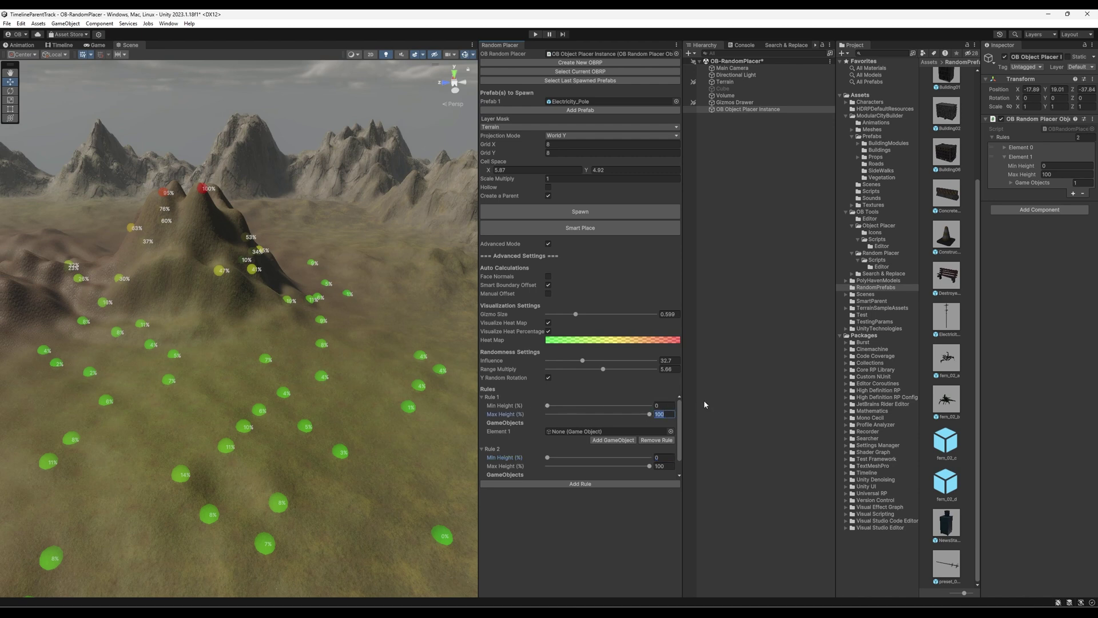
type("20")
left_click_drag(950, 398, 578, 433)
left_click(628, 441)
left_click(622, 451)
left_click(616, 459)
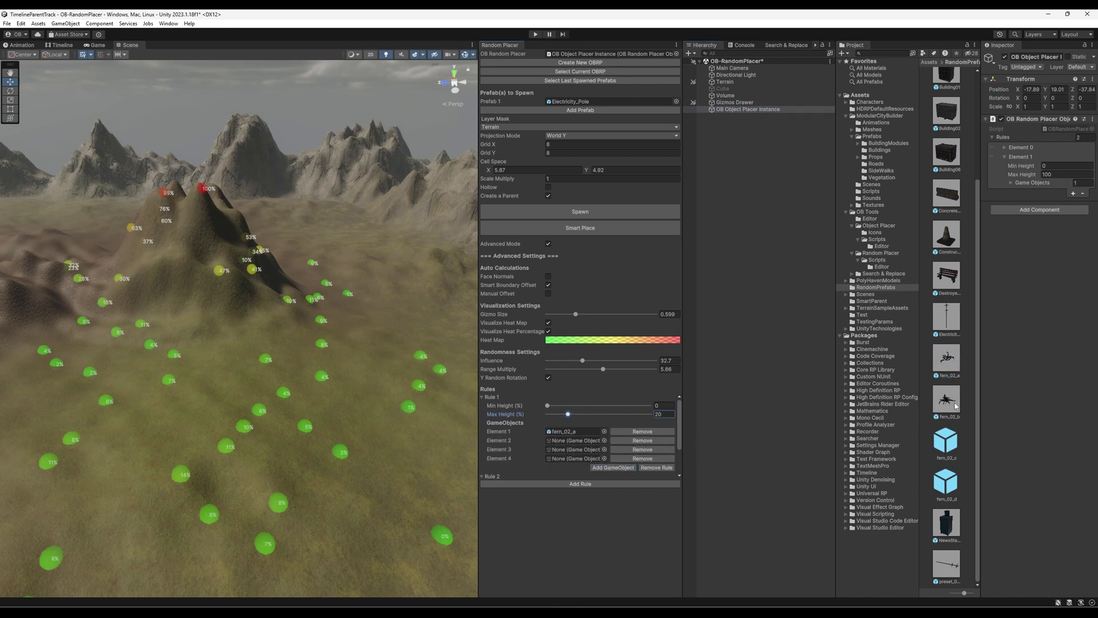
- Set Rule 2's height range to 20–70% and assign the boulder_01_2k prefab to it
scroll(583, 451, "down", 2)
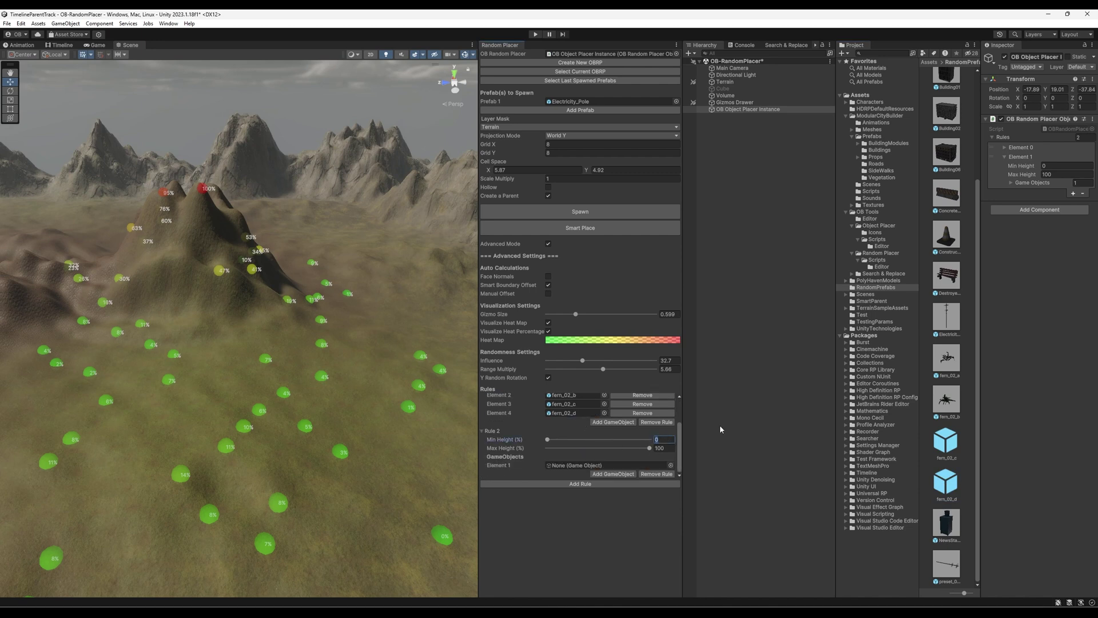
type("20")
scroll(939, 322, "up", 2)
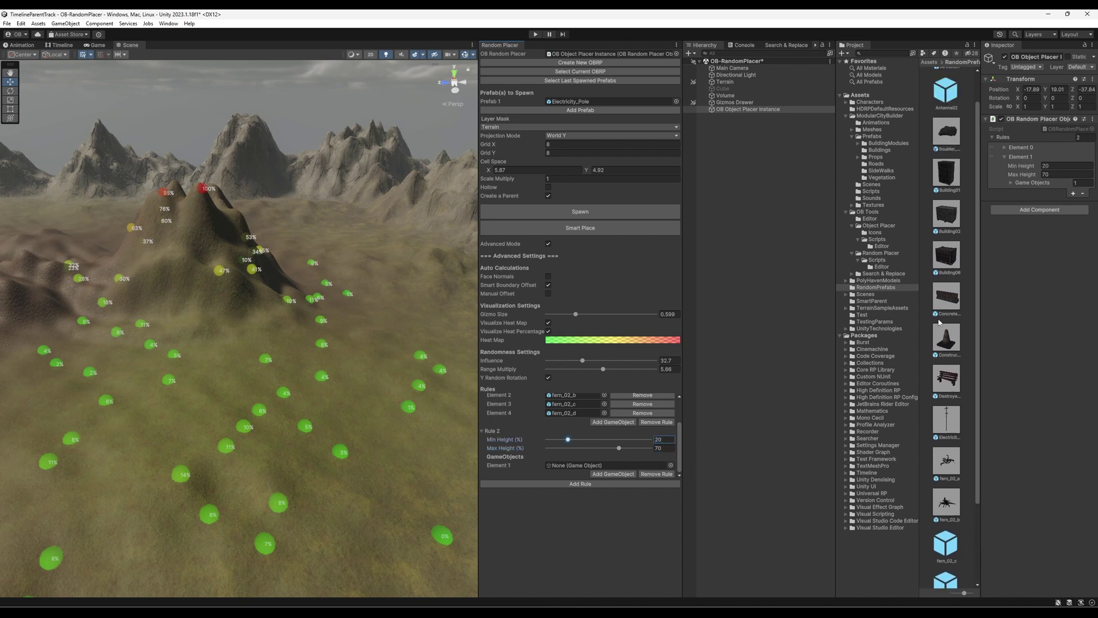
left_click_drag(950, 130, 631, 469)
- Add Rule 3 with a height range of 70–100% and assign Electricity_Pole to it
left_click(583, 483)
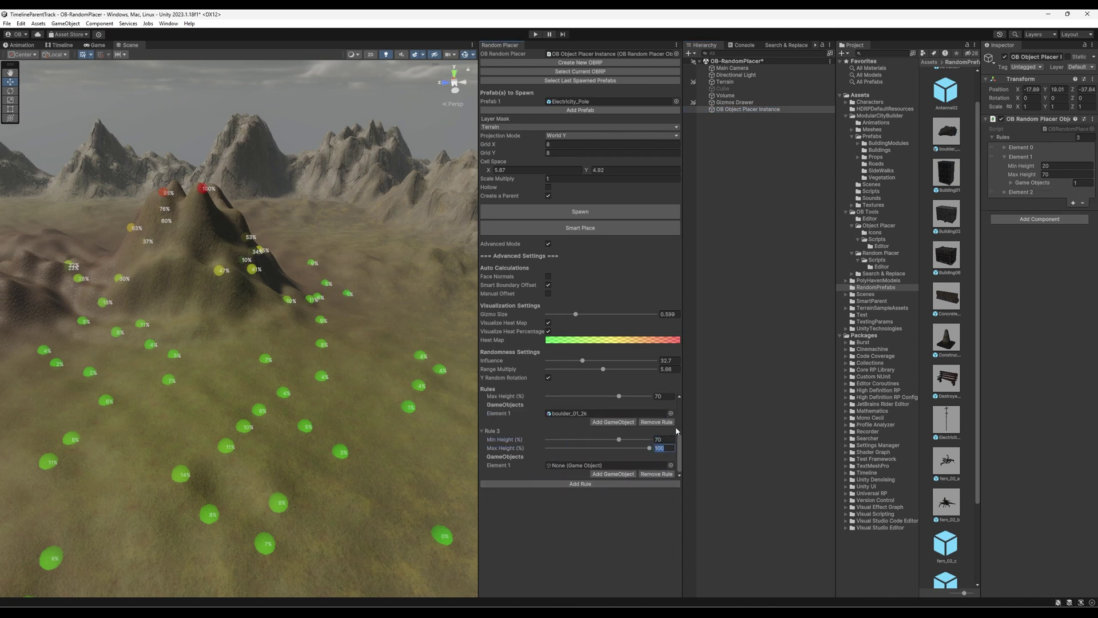
left_click_drag(948, 434, 609, 465)
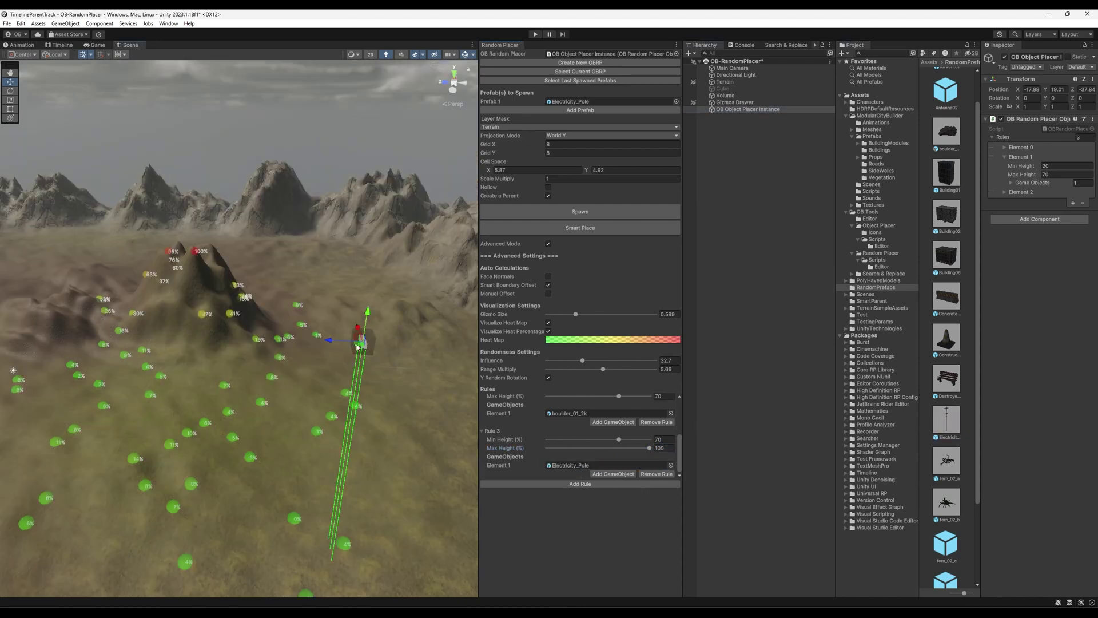
- Move the placer to about X -17, Z -37.37, and spawn the ferns, boulders and poles by the height rules
mouse_move(358, 337)
left_mouse_down()
mouse_move(342, 320)
mouse_move(350, 336)
left_mouse_up()
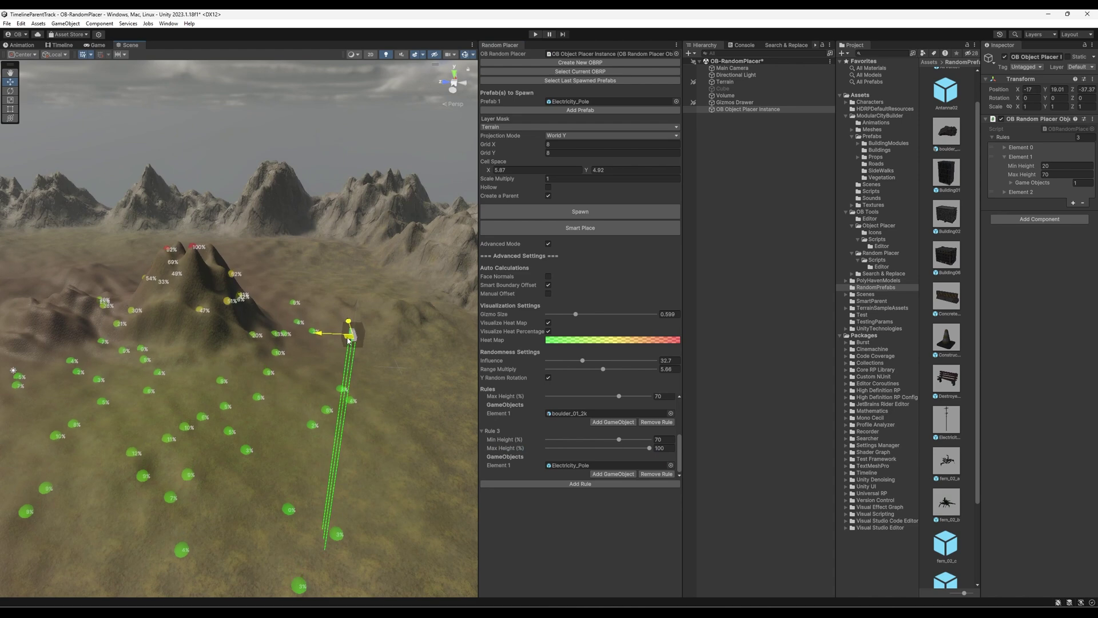
left_click(617, 213)
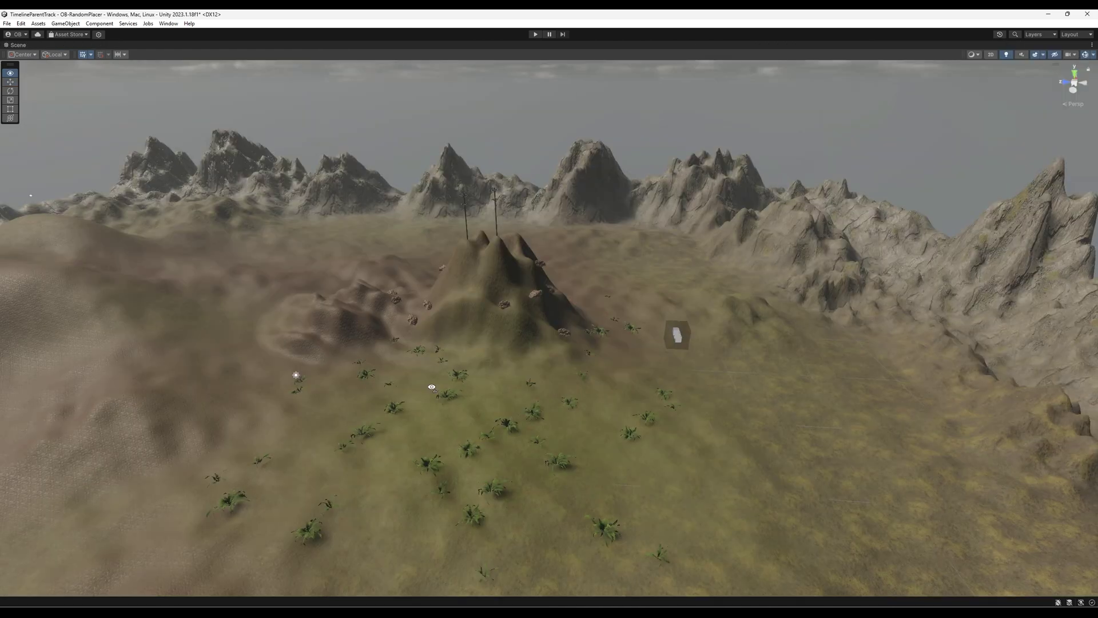
right_click_drag(677, 326, 576, 379)
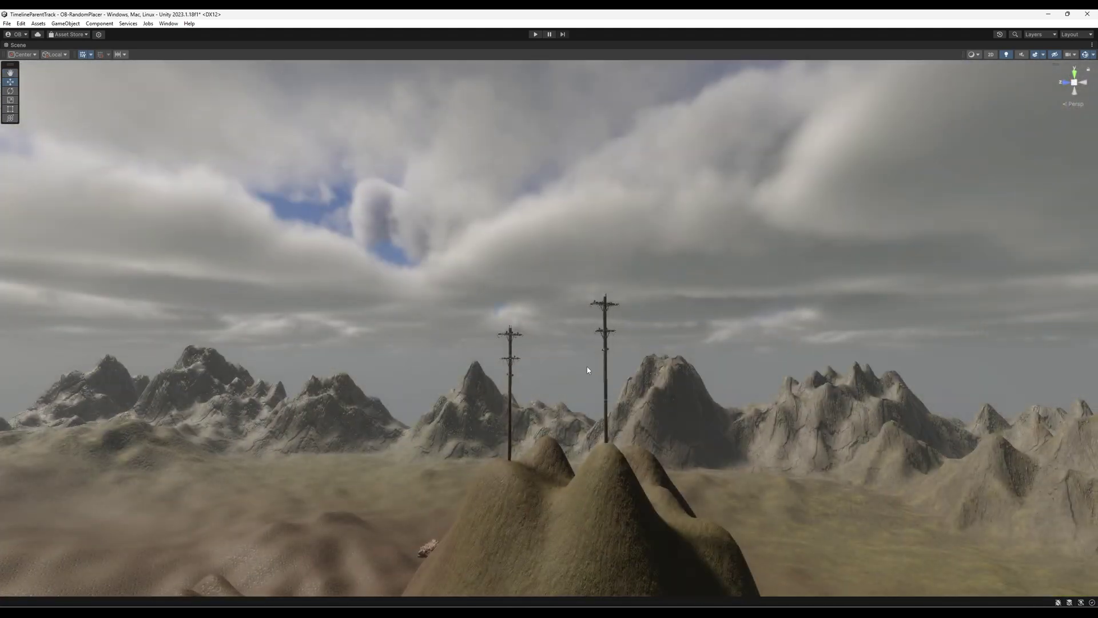
right_click_drag(589, 368, 605, 451)
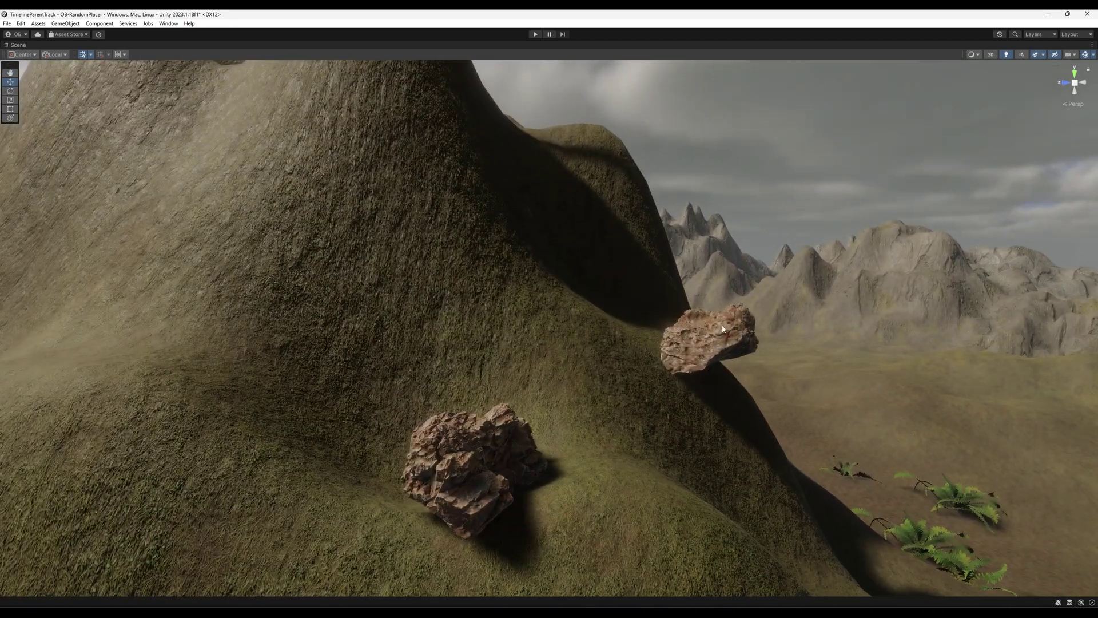
scroll(693, 444, "down", 10)
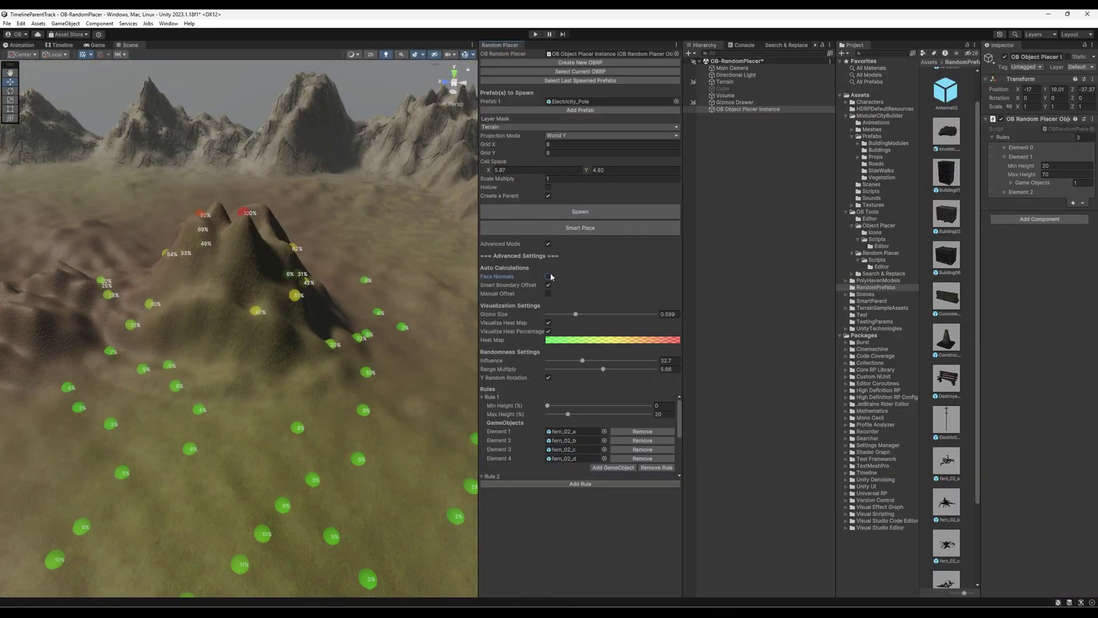
- Enable Face Normals and respawn the rule-based prefabs aligned to the terrain surface
left_click(595, 212)
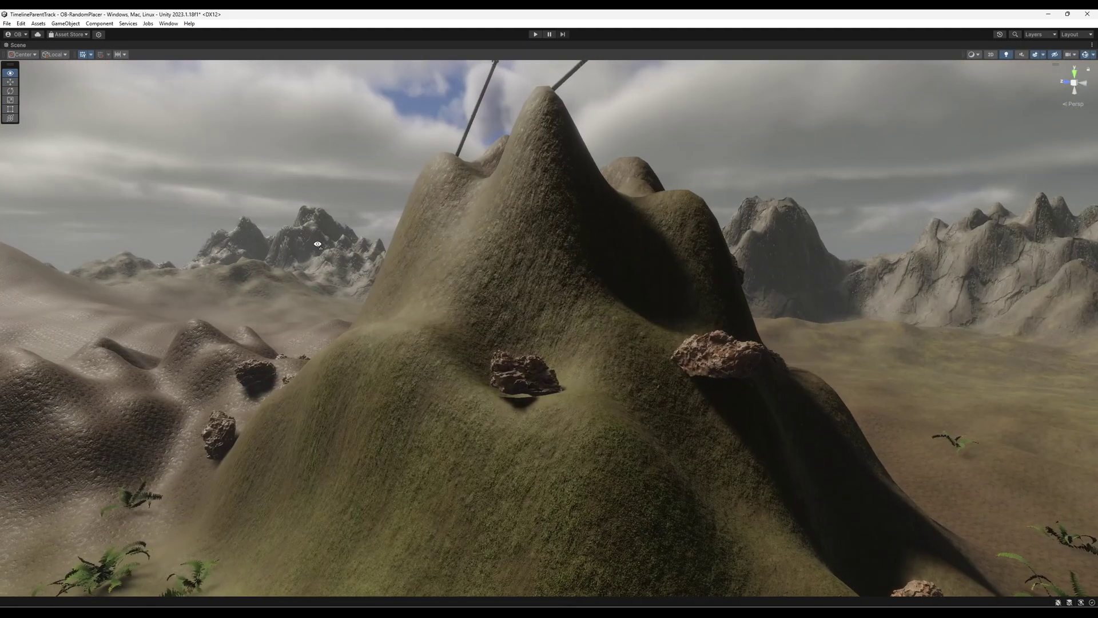
right_click_drag(320, 246, 318, 250)
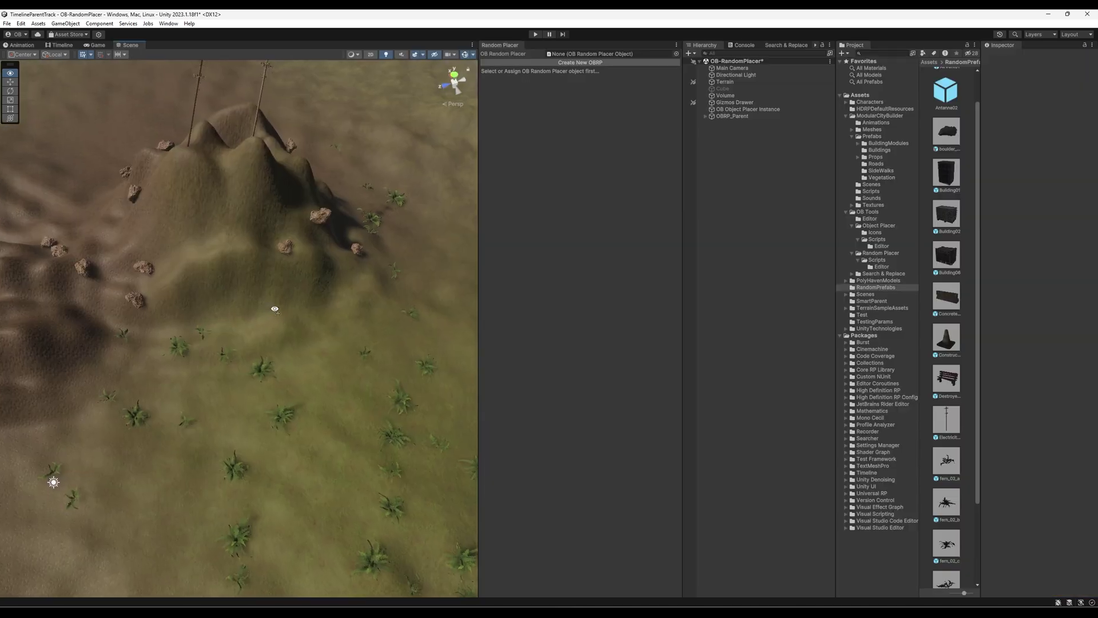
right_click_drag(282, 295, 283, 297)
- Reselect the placer object and use it to select all the last spawned prefabs
left_click(747, 116)
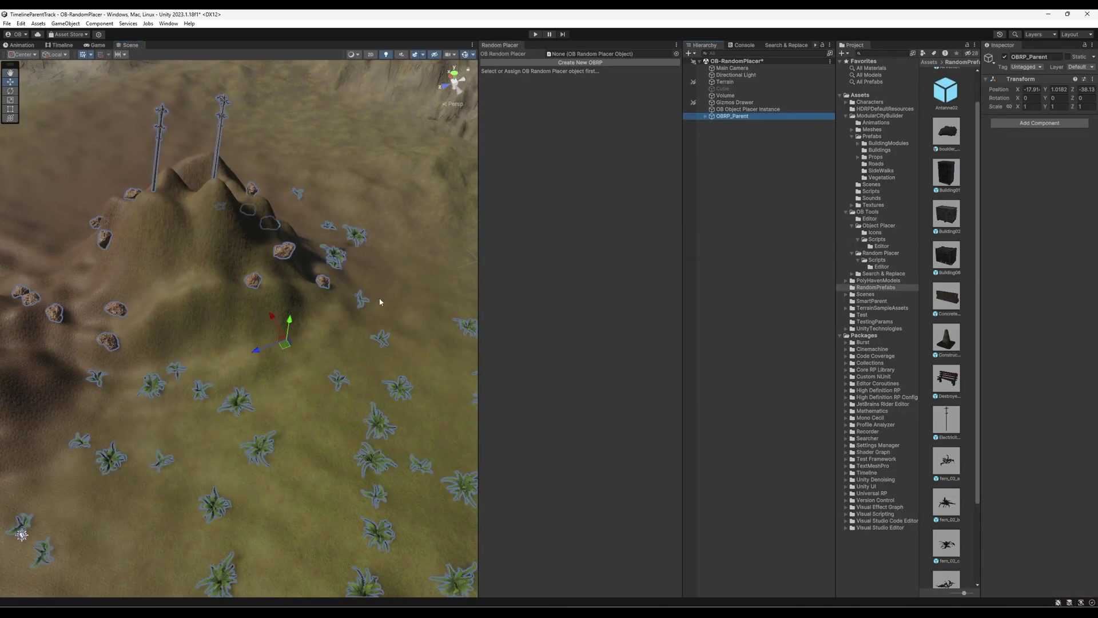
left_click(744, 109)
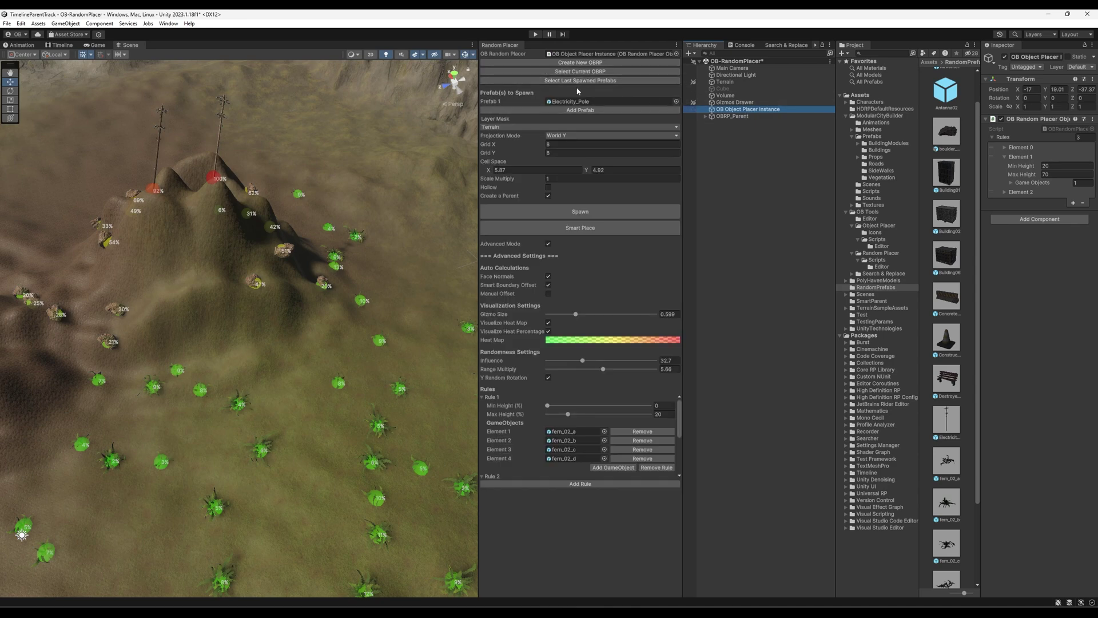
left_click(572, 81)
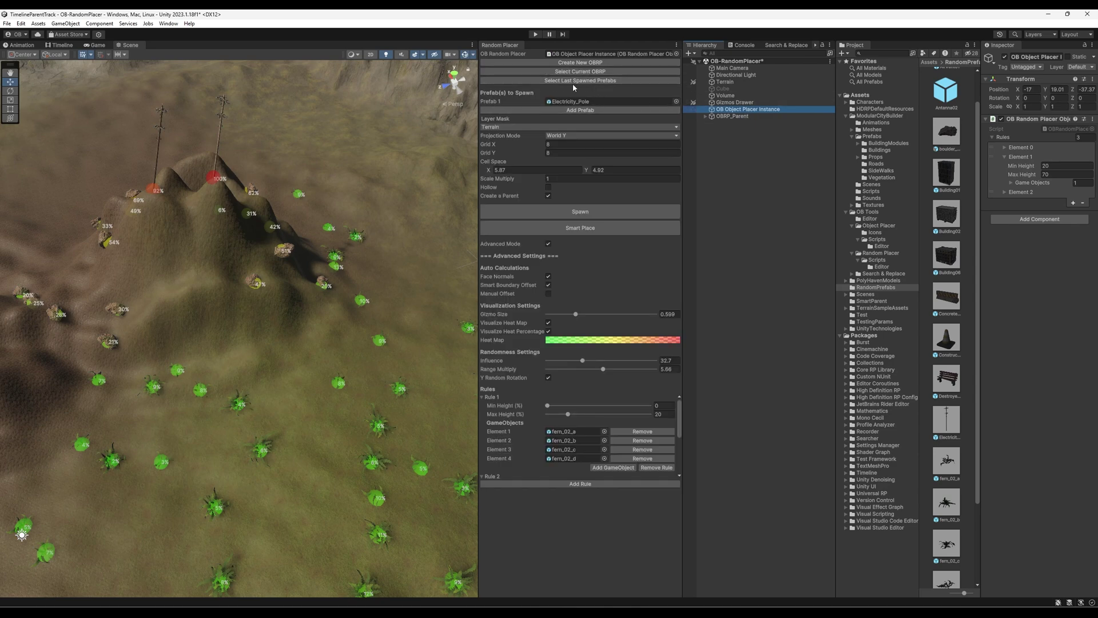
left_click(602, 81)
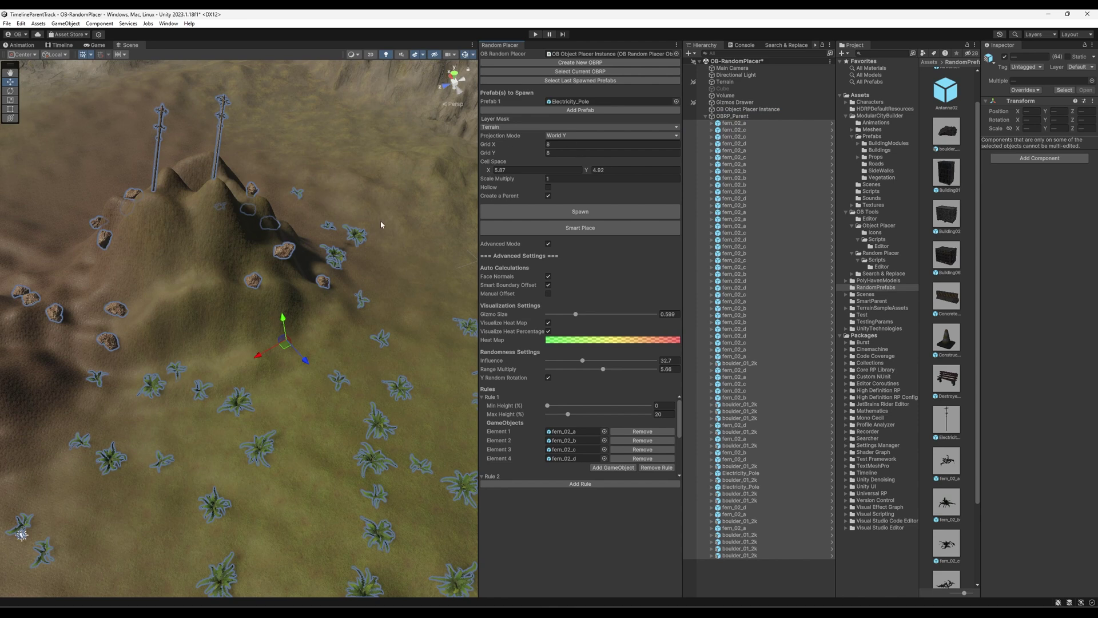
- Move the selected ferns, boulders and poles away from the hill to hover over the neighbouring terrain
right_click_drag(309, 293, 284, 281)
left_click_drag(310, 378, 120, 283)
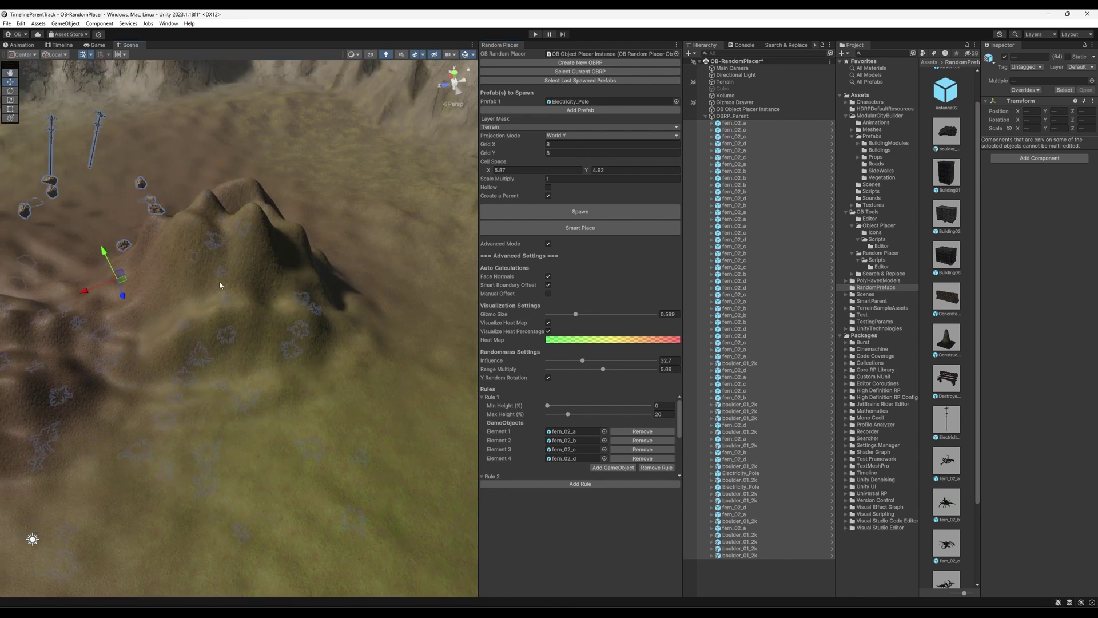
right_click_drag(221, 286, 119, 269)
key("e")
left_click_drag(309, 337, 86, 130)
key("w")
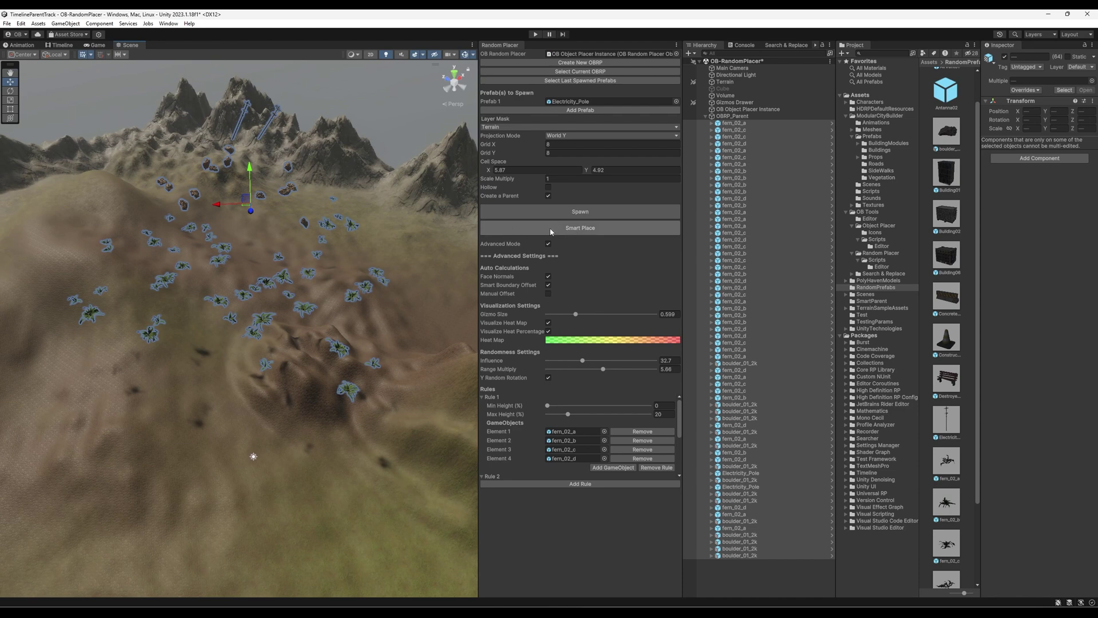
- Smart Place the selected prefabs onto the terrain beneath them, and inspect the result in the maximized scene view
left_click(570, 229)
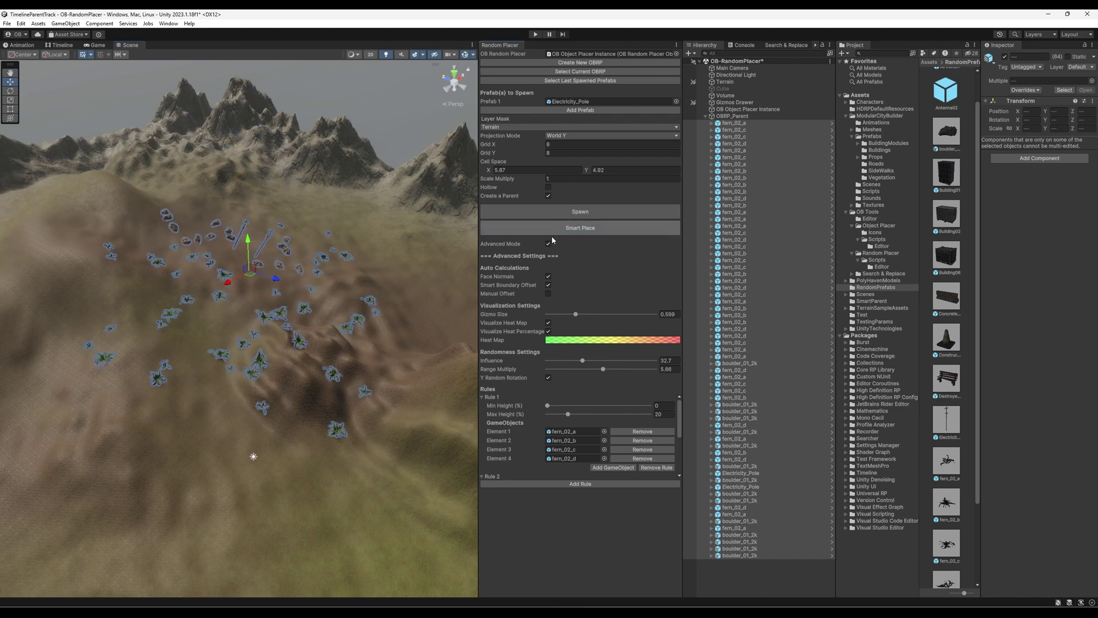
left_click(368, 99)
key("shift+space")
right_click_drag(306, 269, 448, 311)
key("w")
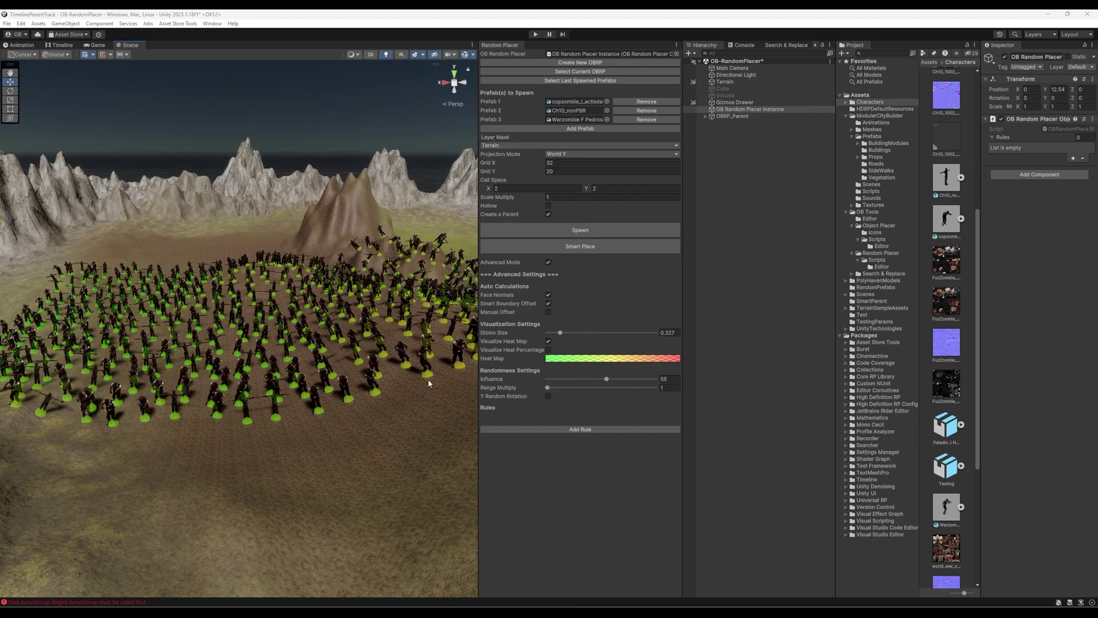
- Fly through the spawned zombie crowd and examine the characters on the ground and hillside up close
key("w")
right_click_drag(100, 379, 153, 367)
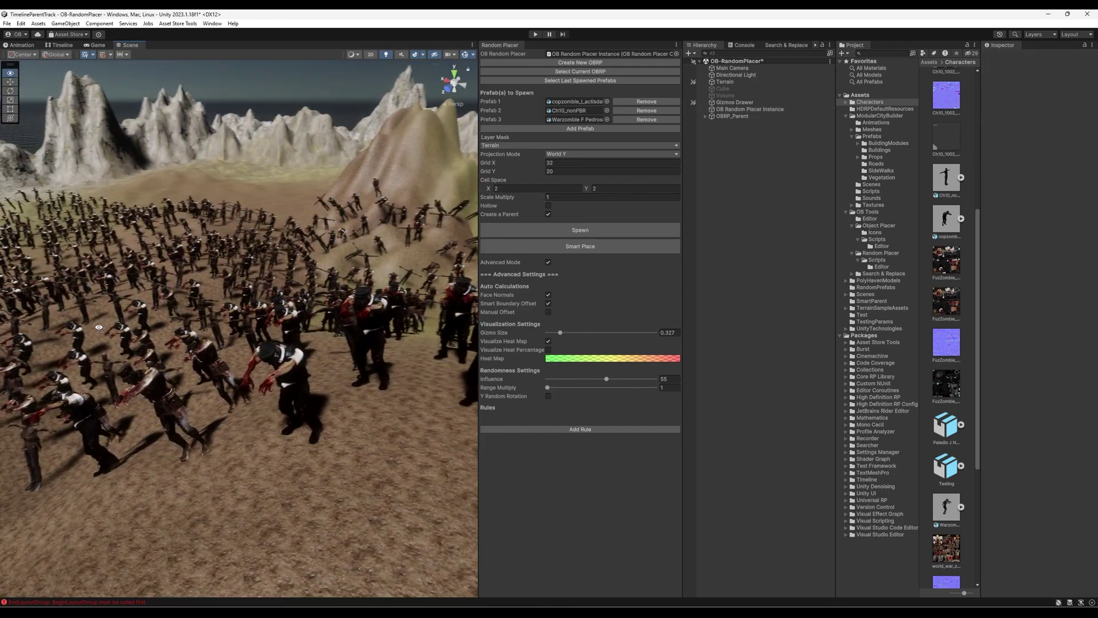
right_click_drag(110, 328, 80, 327)
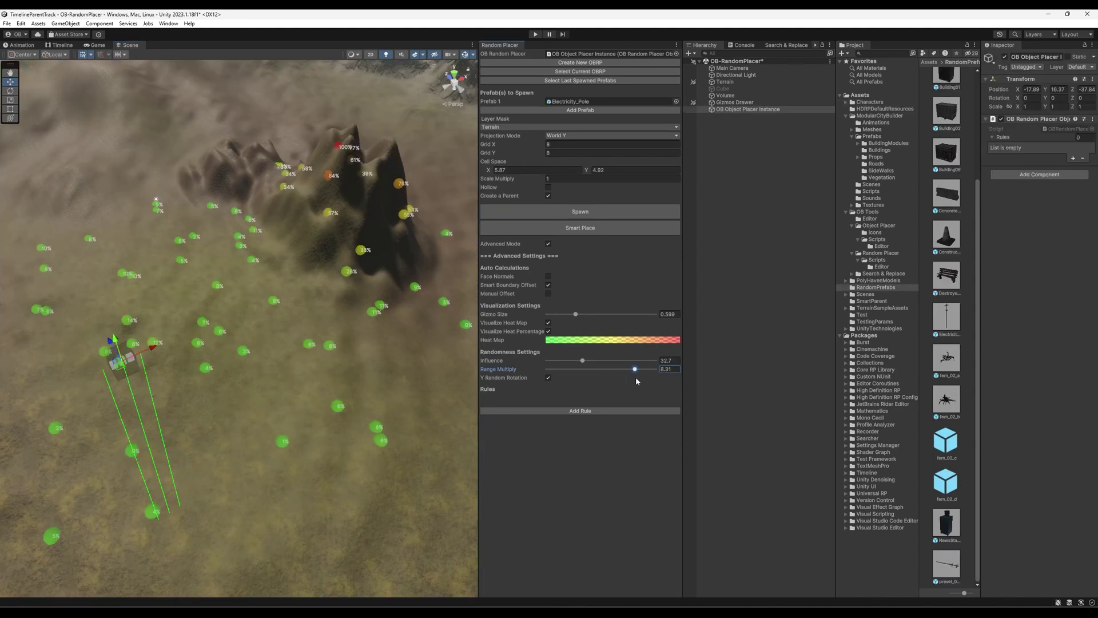
- Set the Range Multiply to 5.66 and inspect the heat map height percentages around the hill
left_click(612, 210)
right_click_drag(331, 324, 284, 318)
key("s")
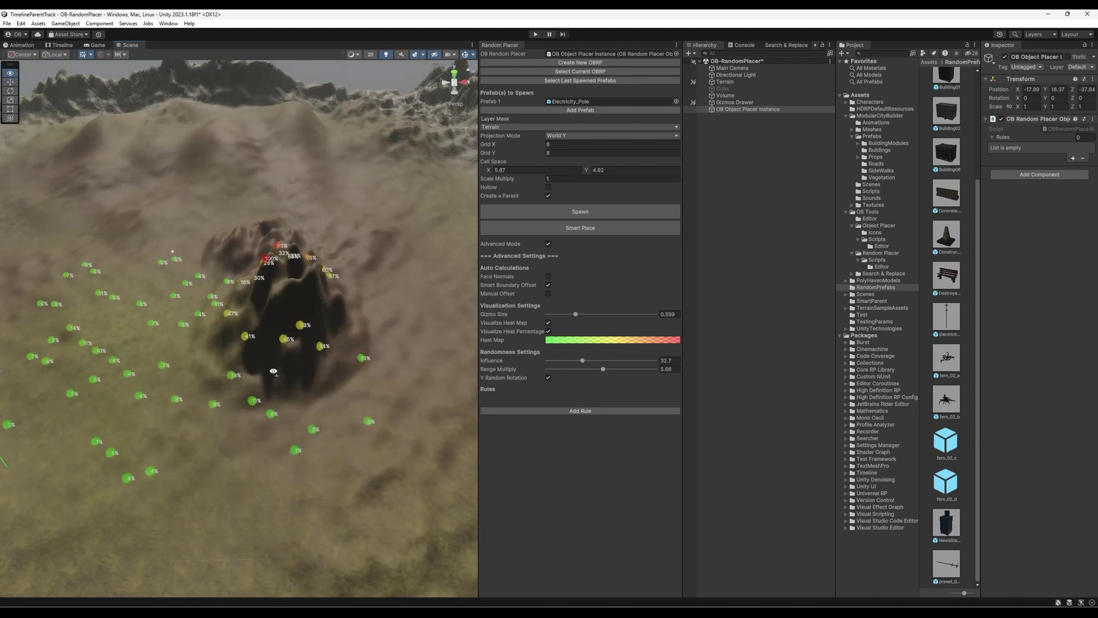
right_click_drag(268, 344, 305, 356)
right_click_drag(266, 401, 229, 403)
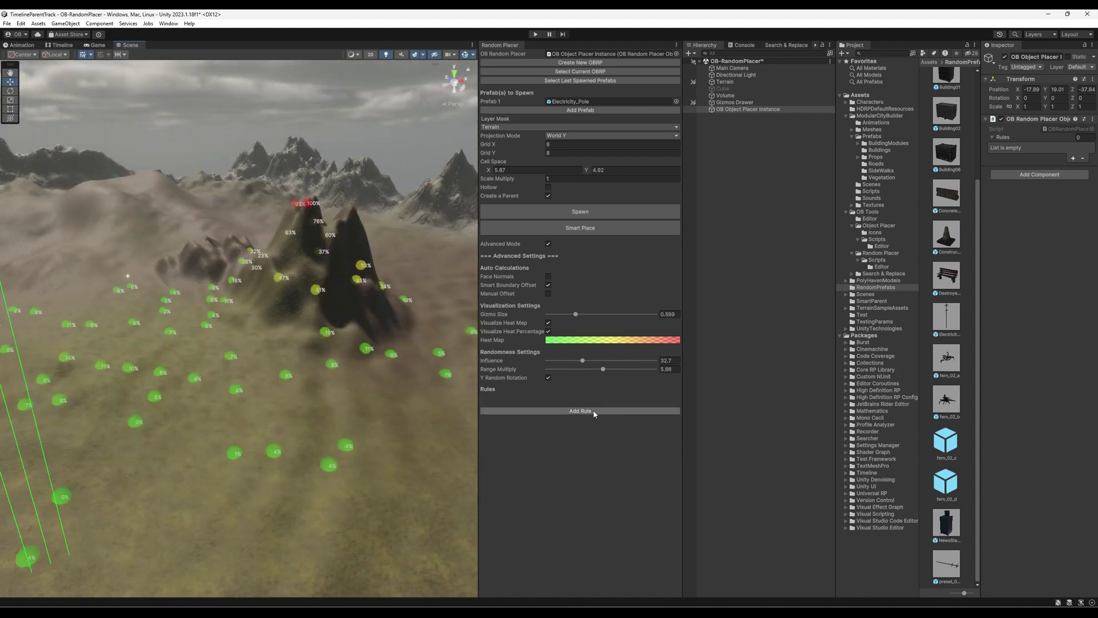
- Add two rules to the placer and inspect the spawn points' height percentages on the hill up close
double_click(572, 411)
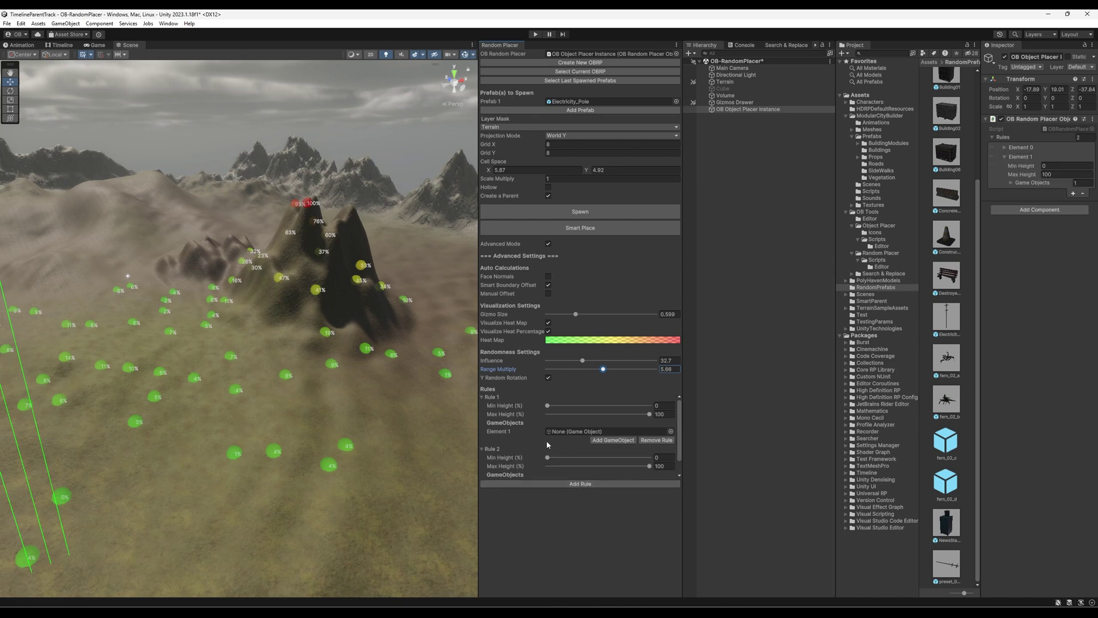
right_click_drag(282, 360, 192, 375)
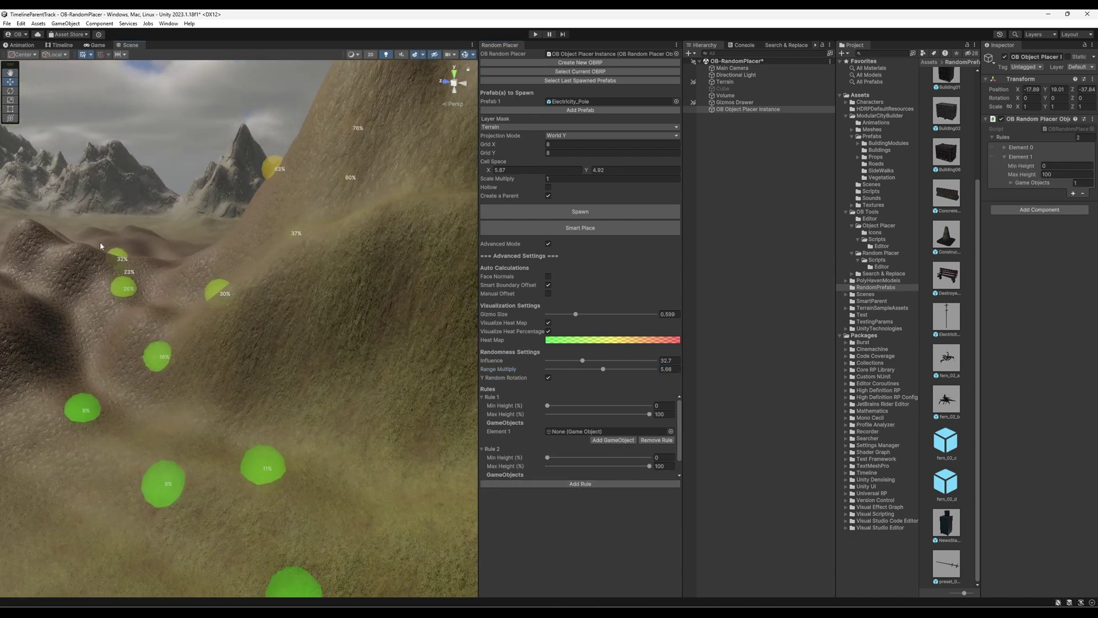
key("s")
right_click_drag(291, 400, 303, 366)
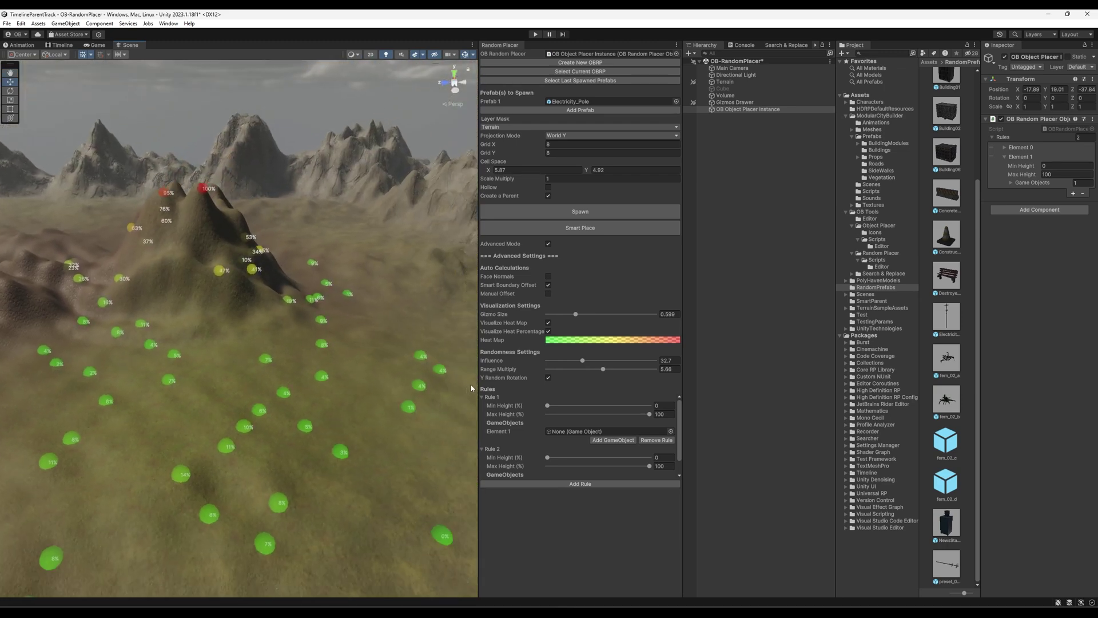
- Set Rule 1's maximum height to 20% and assign fern_02_a, fern_02_b, fern_02_c and fern_02_d as its objects
scroll(615, 405, "down", 1)
scroll(571, 412, "up", 1)
type("20")
left_click_drag(951, 370, 606, 432)
left_click(629, 441)
left_click(619, 450)
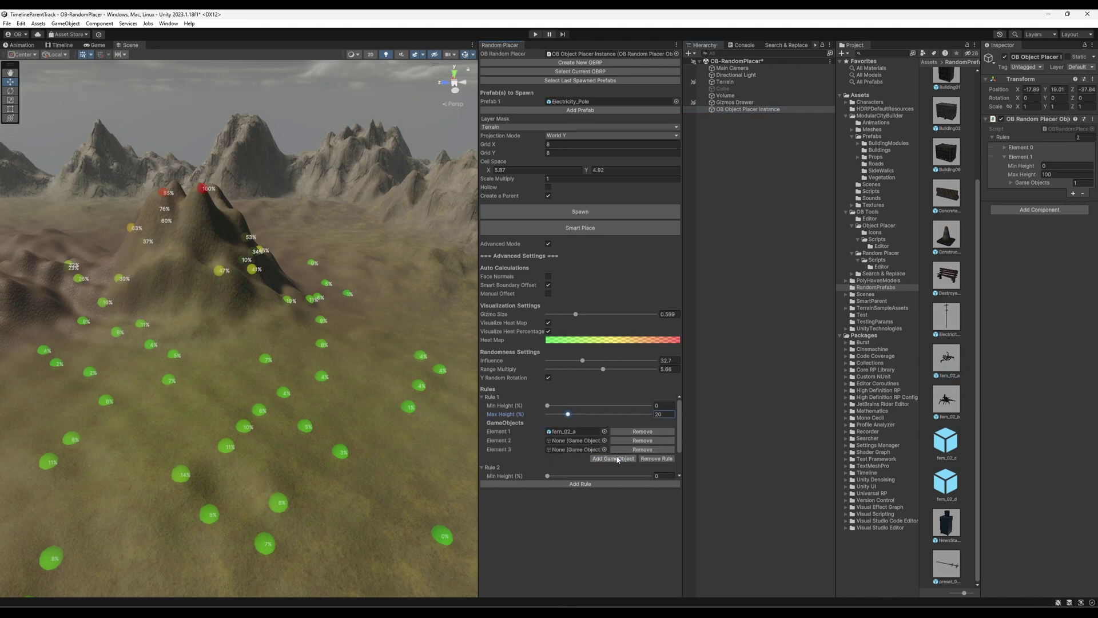
left_click(618, 458)
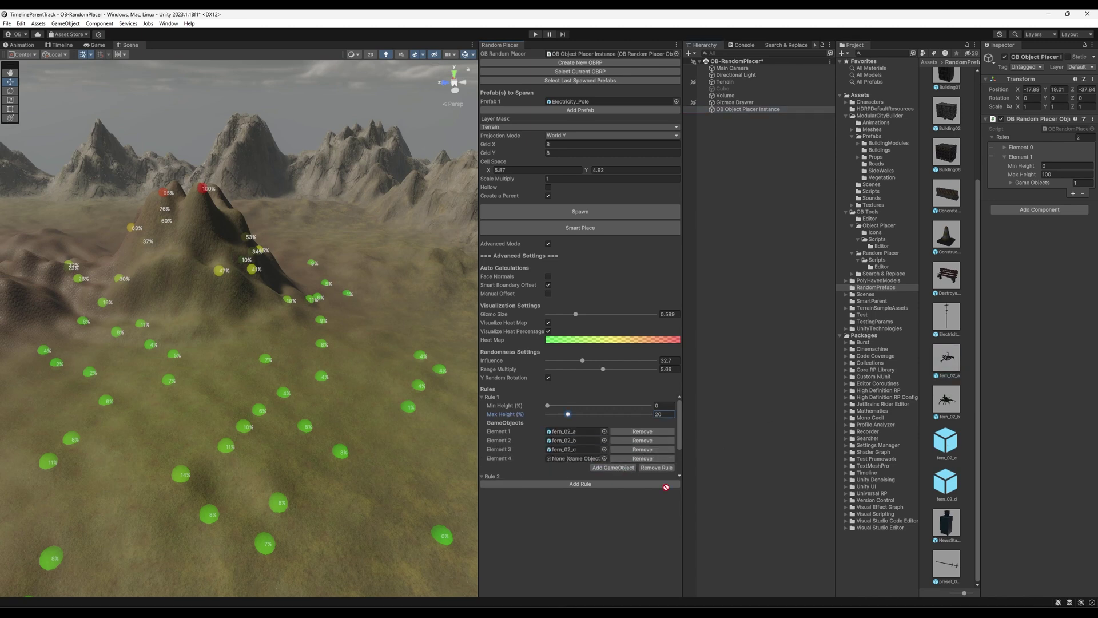
left_click_drag(666, 487, 583, 458)
- Set Rule 2 to heights from 20% to 70% with boulder_01_2k as its object, and add a third rule
scroll(674, 438, "down", 3)
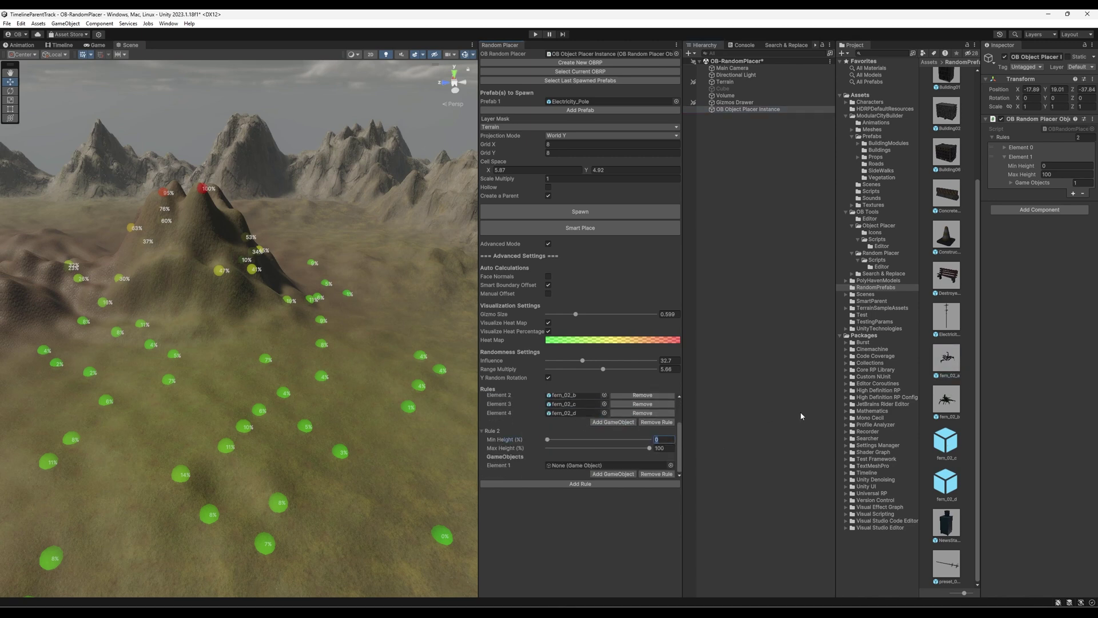
scroll(946, 372, "up", 3)
left_click_drag(947, 131, 609, 465)
scroll(635, 457, "down", 2)
left_click(667, 438)
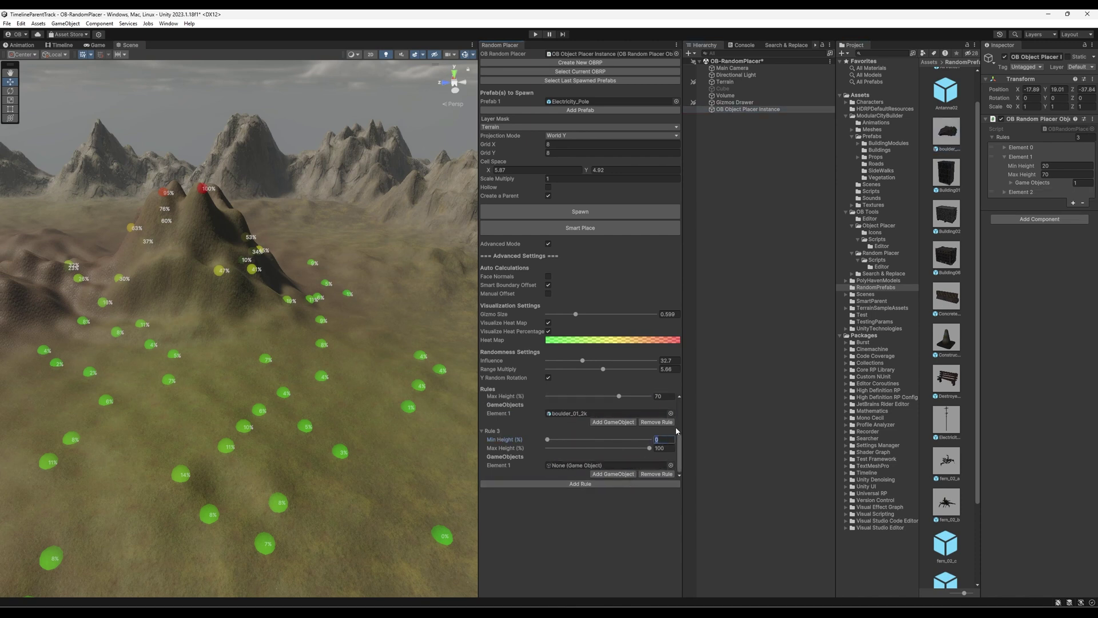